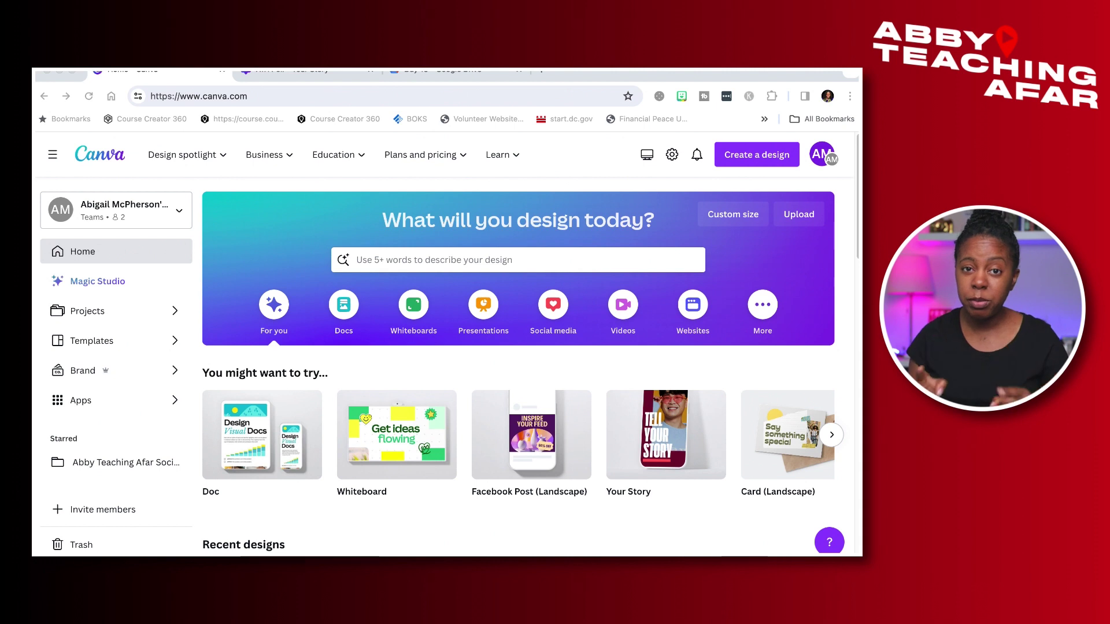
- Search templates for 'Poll' and filter the results to Social Media > Instagram Stories
{"action": "left_click", "coordinate": [385, 261]}
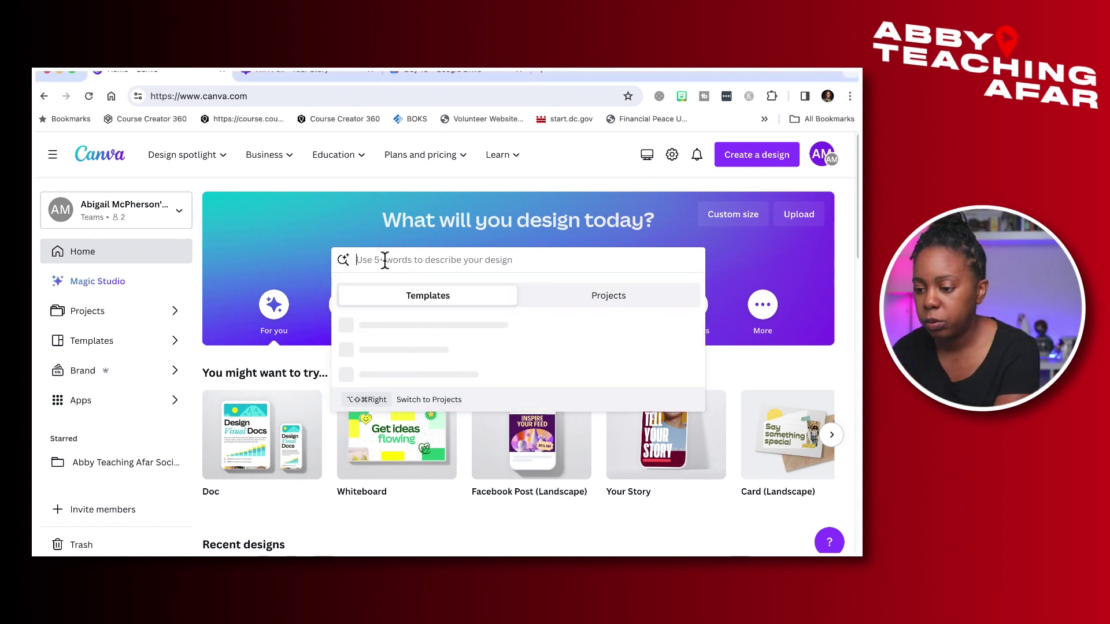
{"action": "type", "text": "Poll"}
{"action": "key", "text": "Return"}
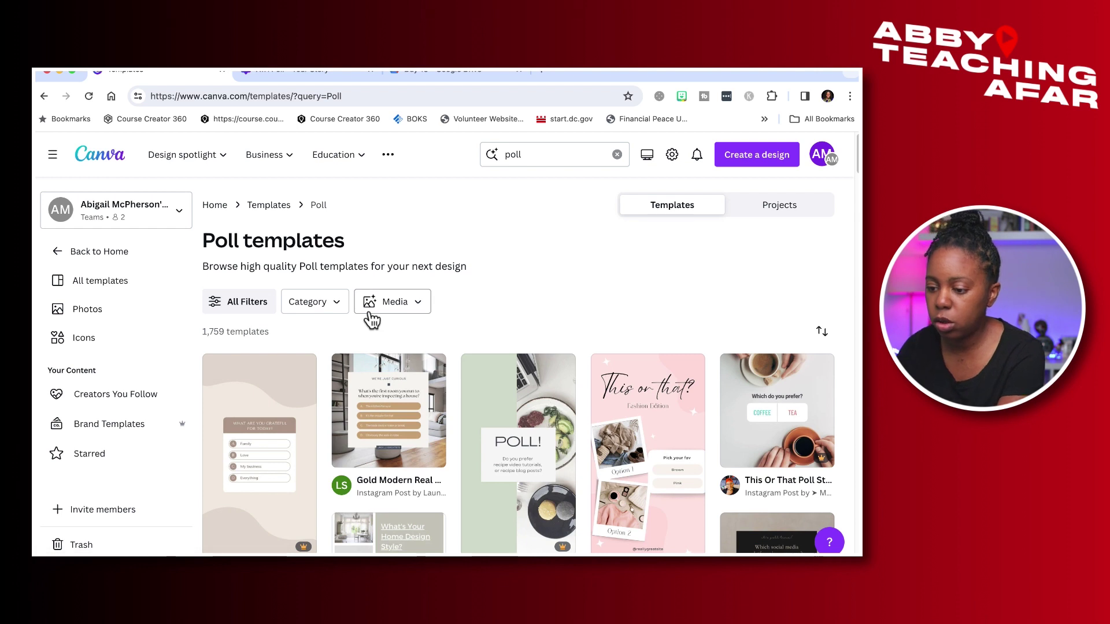
{"action": "left_click", "coordinate": [337, 309]}
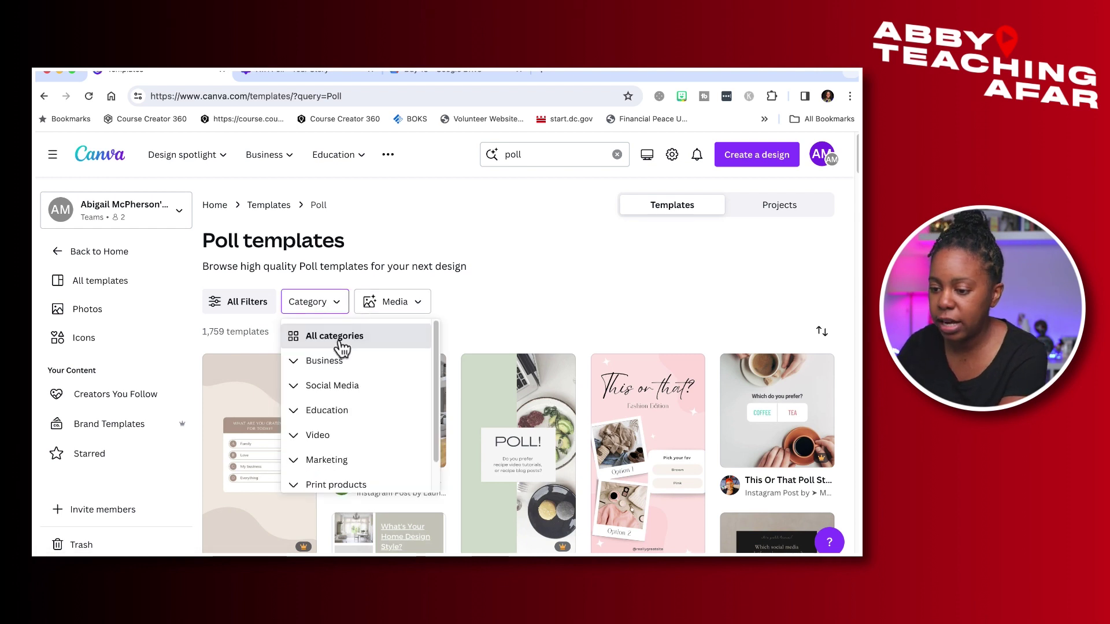
{"action": "left_click", "coordinate": [337, 387]}
{"action": "left_click", "coordinate": [352, 437]}
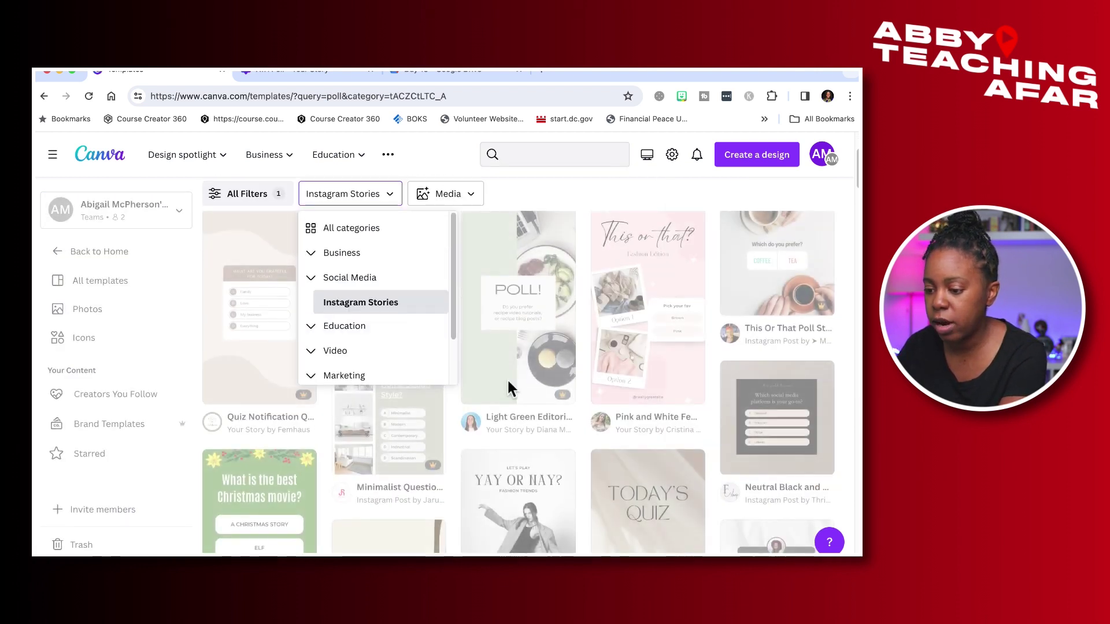
{"action": "scroll", "coordinate": [457, 392], "scroll_direction": "up", "scroll_amount": 1}
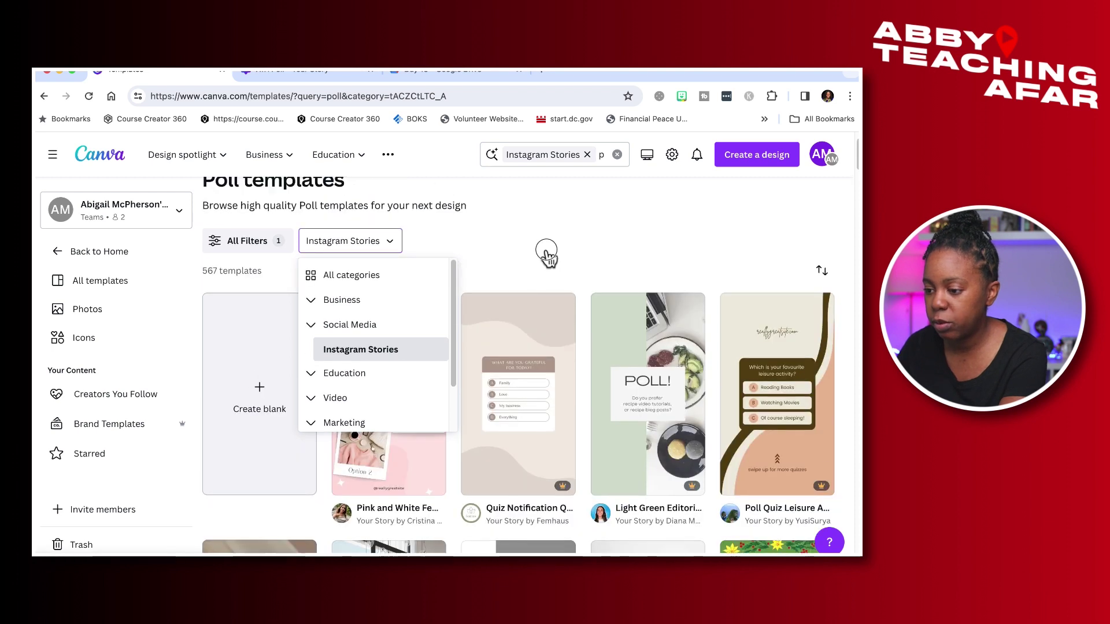
{"action": "left_click", "coordinate": [540, 247]}
- Scroll the results and open the black-and-white This or That story template
{"action": "scroll", "coordinate": [564, 434], "scroll_direction": "down", "scroll_amount": 2}
{"action": "scroll", "coordinate": [567, 435], "scroll_direction": "down", "scroll_amount": 5}
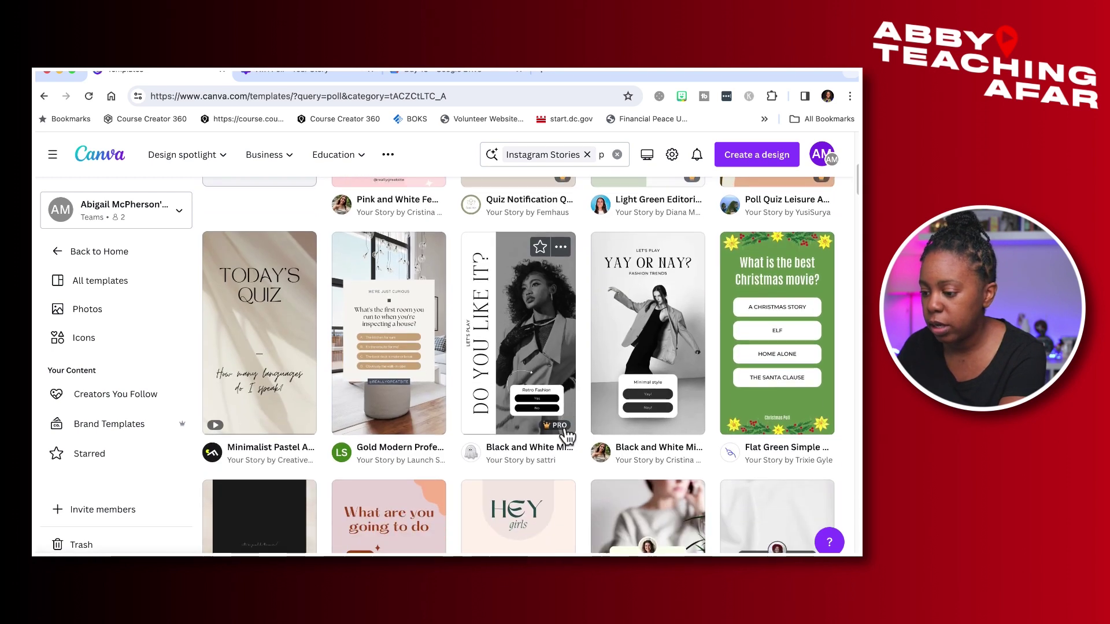
{"action": "scroll", "coordinate": [565, 435], "scroll_direction": "down", "scroll_amount": 3}
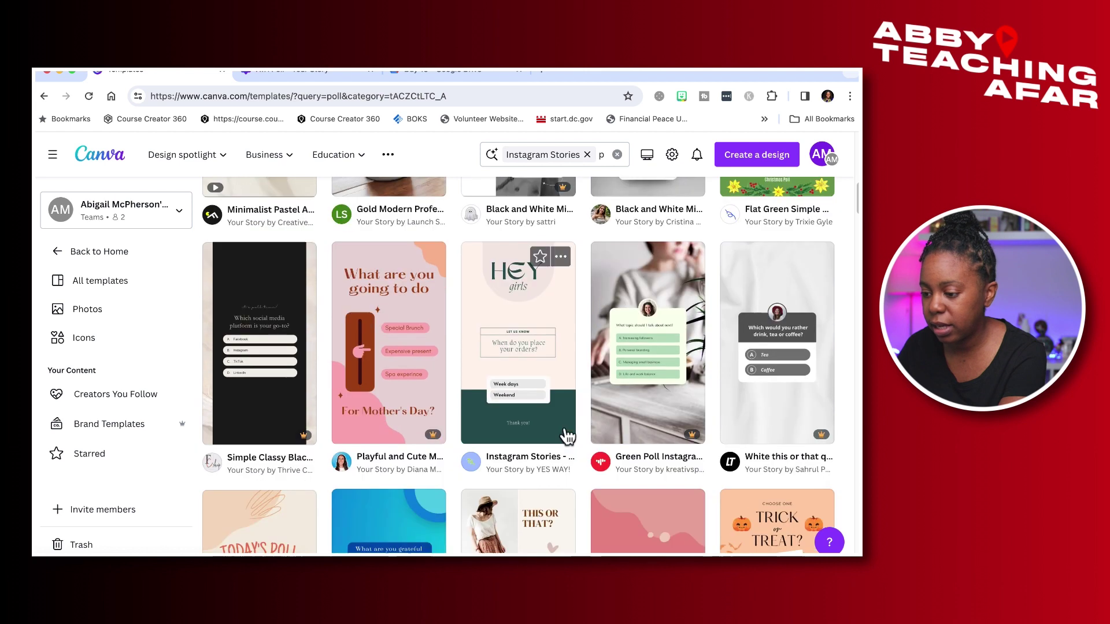
{"action": "scroll", "coordinate": [565, 431], "scroll_direction": "down", "scroll_amount": 3}
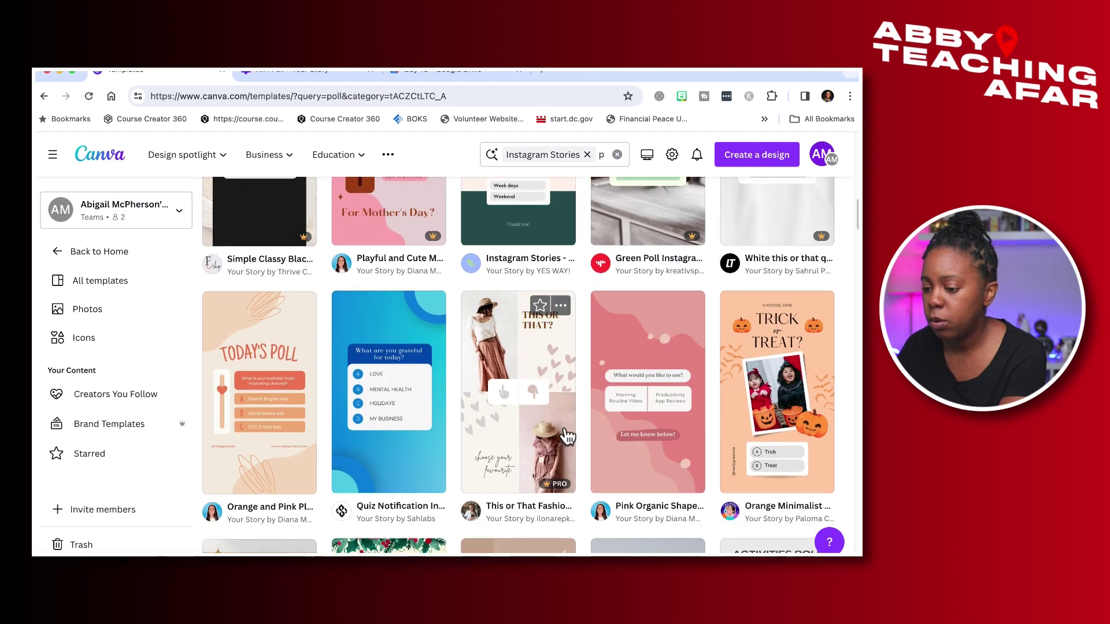
{"action": "scroll", "coordinate": [566, 436], "scroll_direction": "down", "scroll_amount": 3}
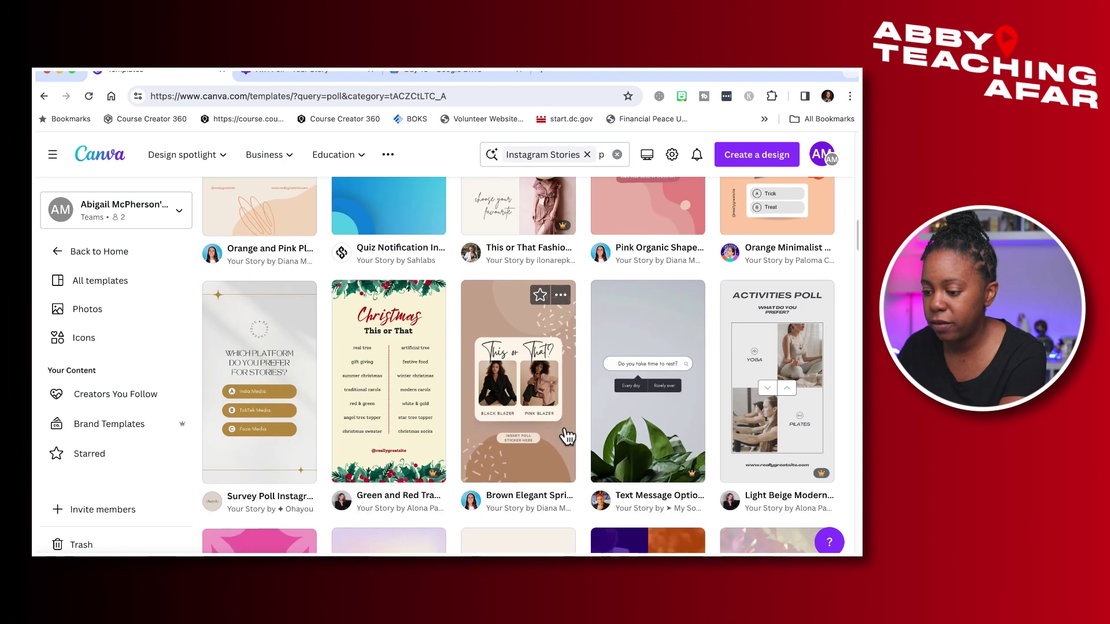
{"action": "scroll", "coordinate": [584, 436], "scroll_direction": "down", "scroll_amount": 3}
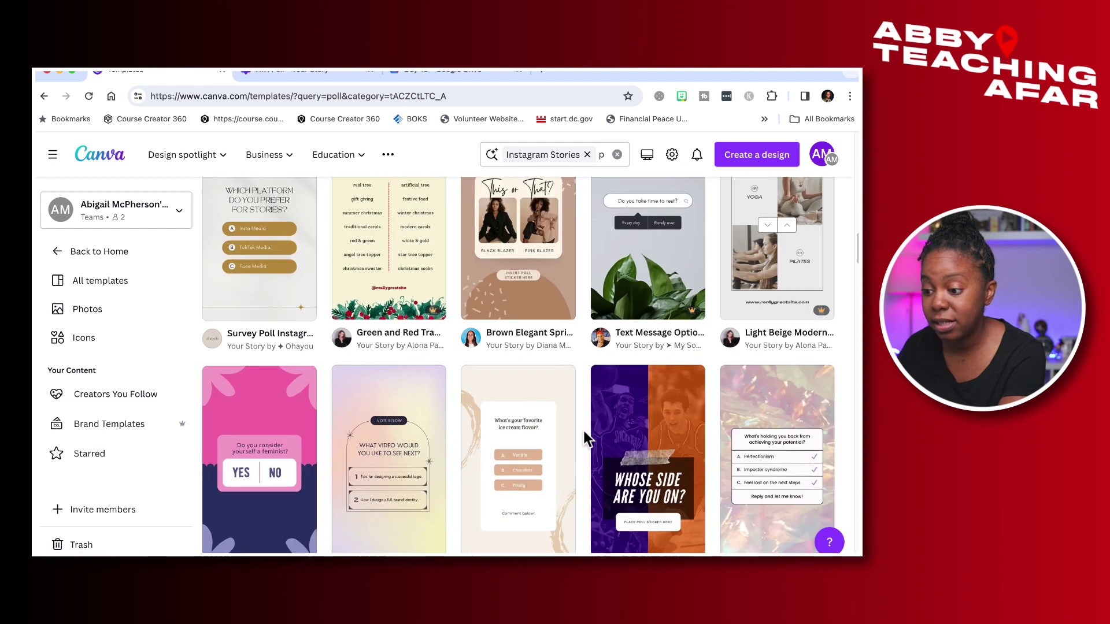
{"action": "scroll", "coordinate": [585, 438], "scroll_direction": "down", "scroll_amount": 3}
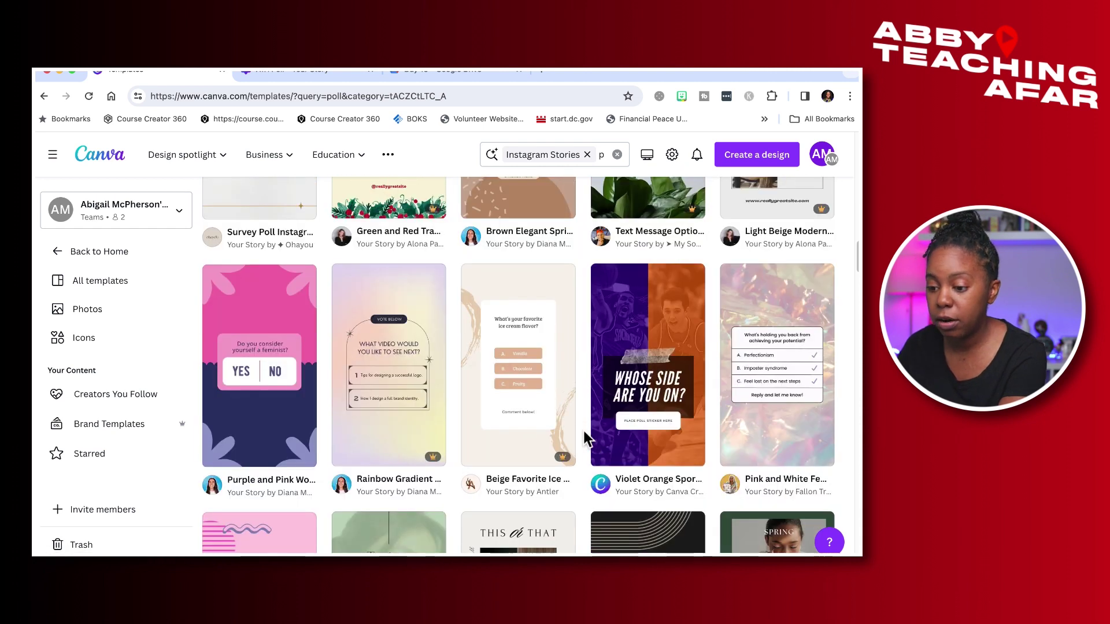
{"action": "scroll", "coordinate": [584, 431], "scroll_direction": "down", "scroll_amount": 3}
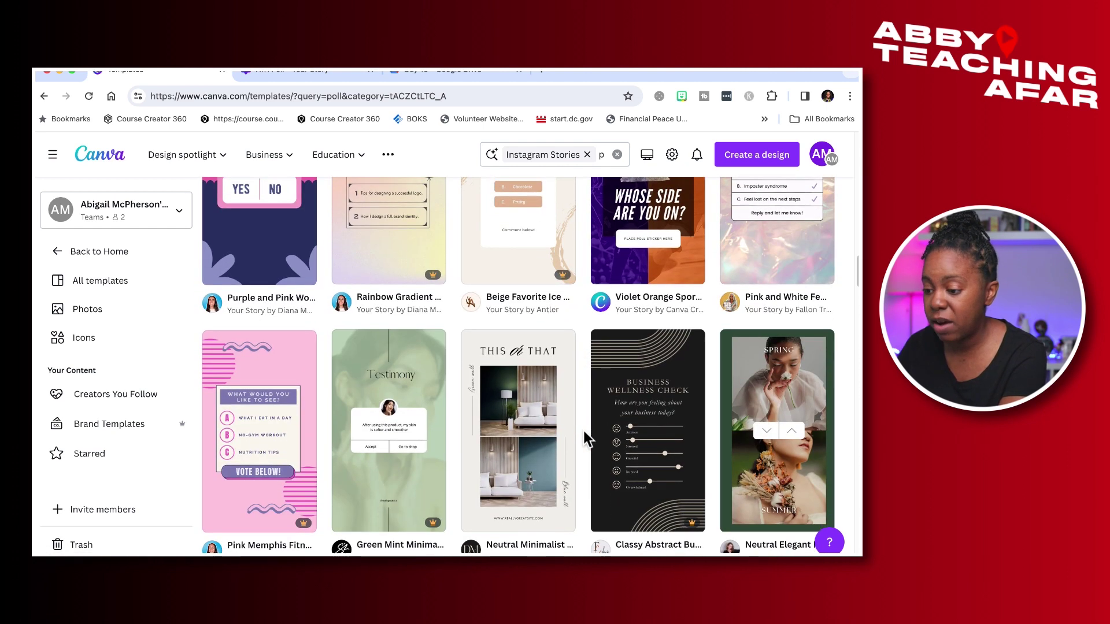
{"action": "scroll", "coordinate": [583, 428], "scroll_direction": "down", "scroll_amount": 1}
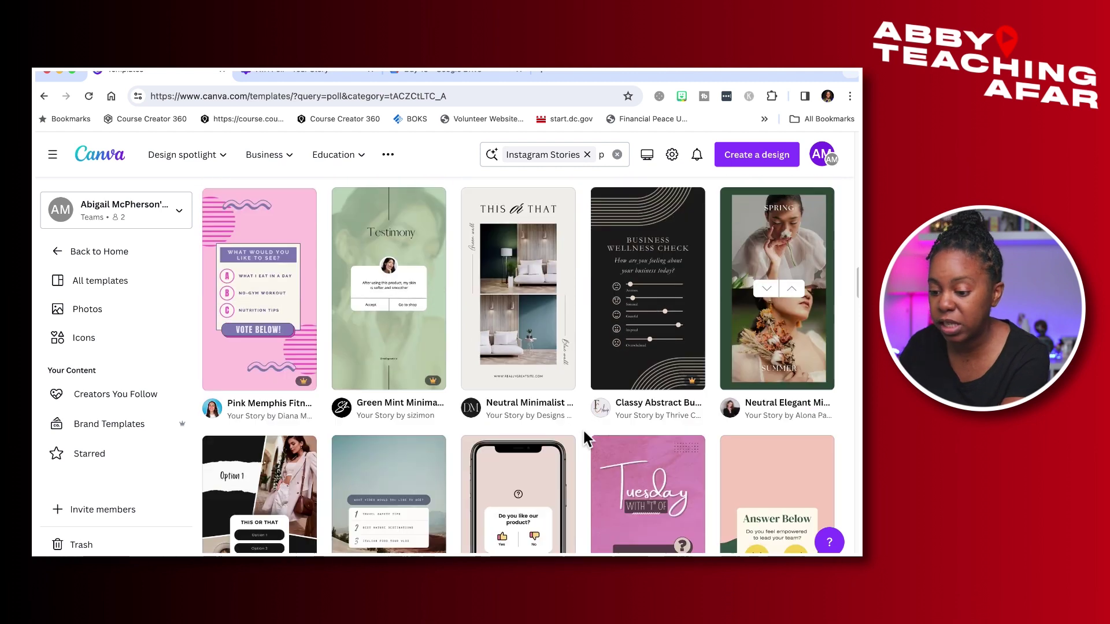
{"action": "scroll", "coordinate": [583, 429], "scroll_direction": "up", "scroll_amount": 10}
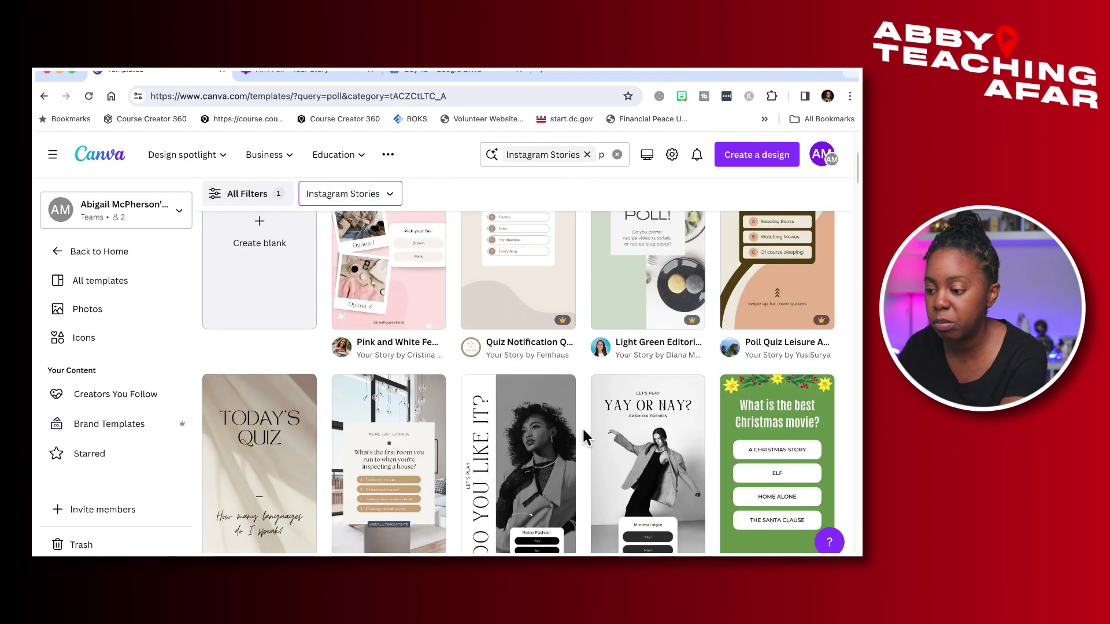
{"action": "scroll", "coordinate": [582, 427], "scroll_direction": "down", "scroll_amount": 10}
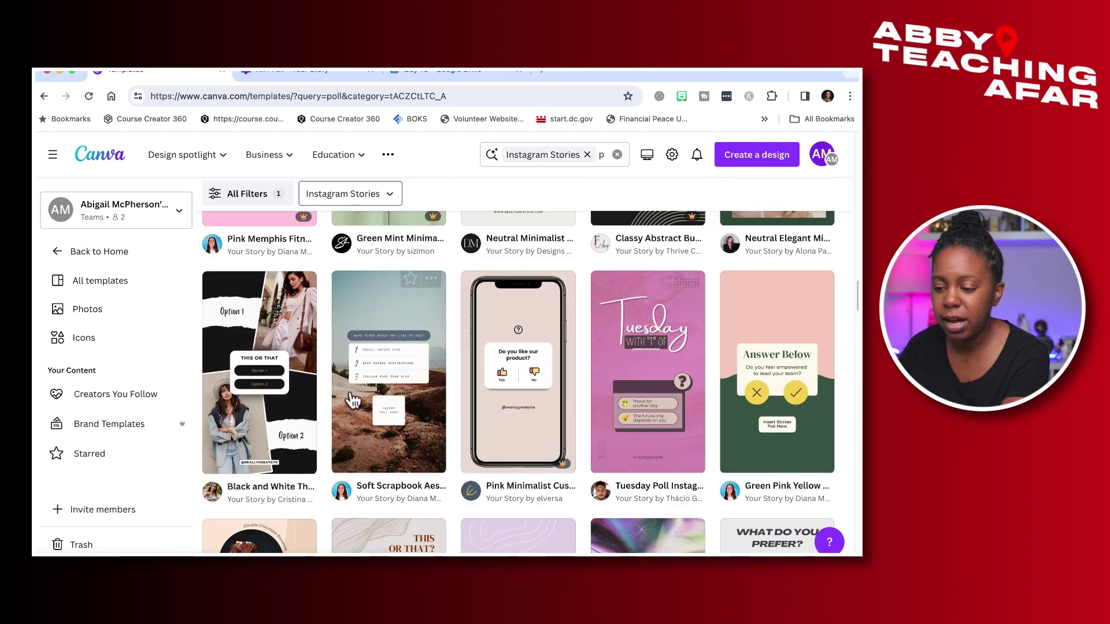
{"action": "left_click", "coordinate": [272, 347]}
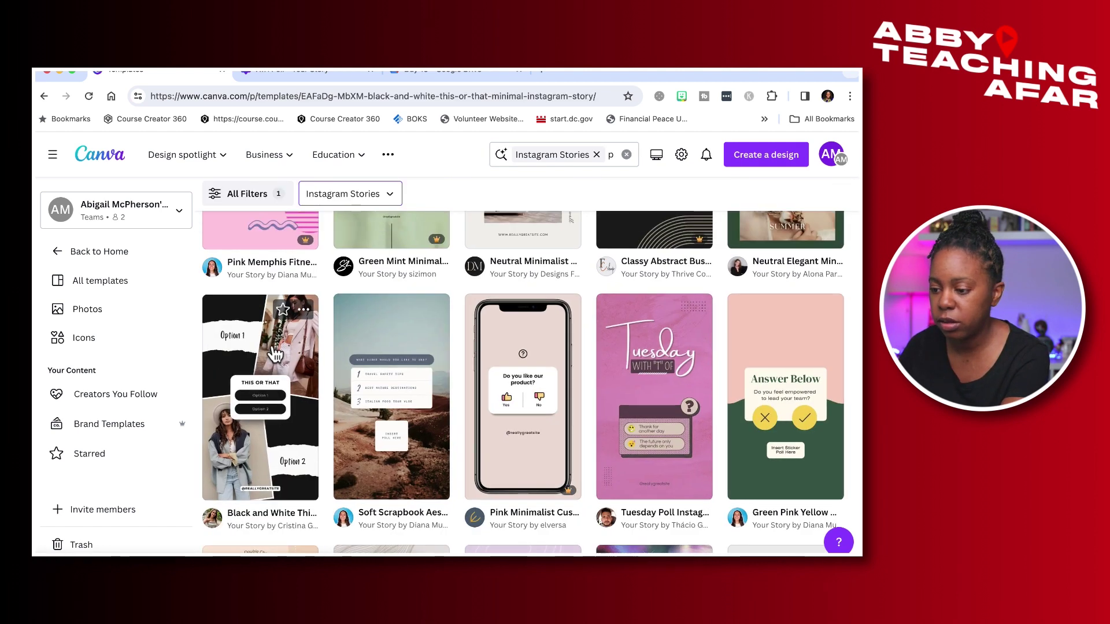
- Customize the template and shuffle the brand colours until it's white with a yellow poll box
{"action": "left_click", "coordinate": [650, 279]}
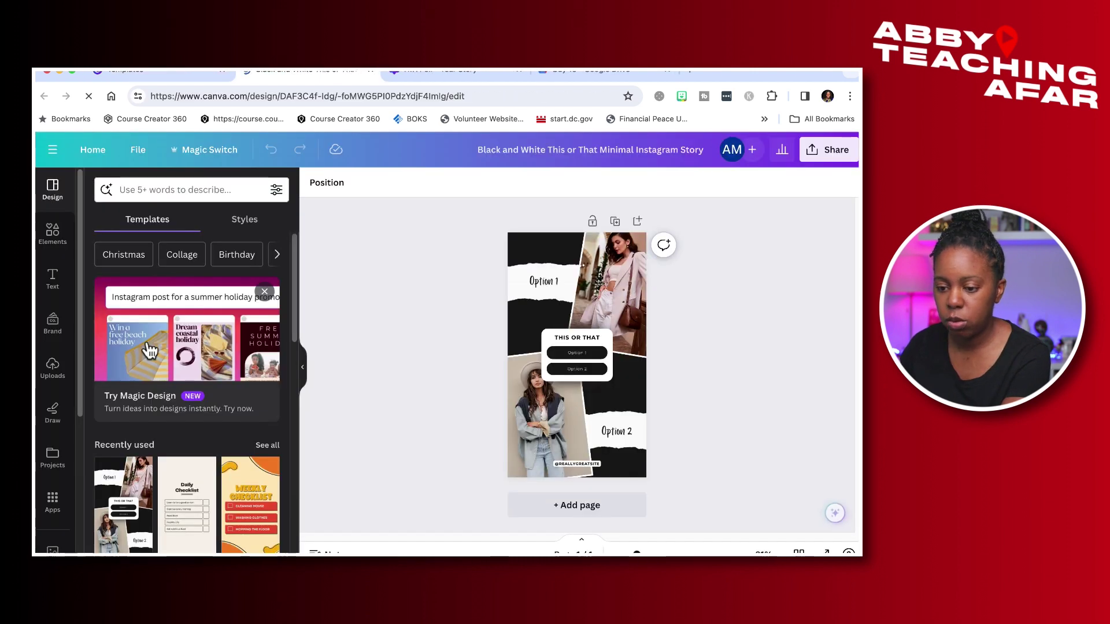
{"action": "left_click", "coordinate": [53, 324]}
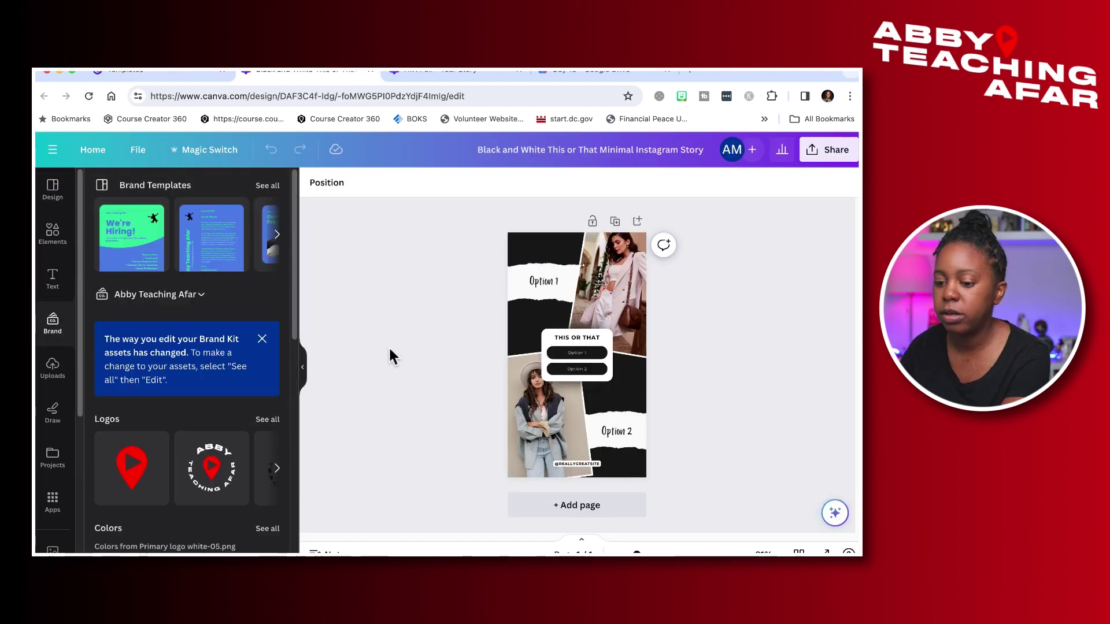
{"action": "scroll", "coordinate": [228, 445], "scroll_direction": "down", "scroll_amount": 2}
{"action": "scroll", "coordinate": [228, 445], "scroll_direction": "down", "scroll_amount": 5}
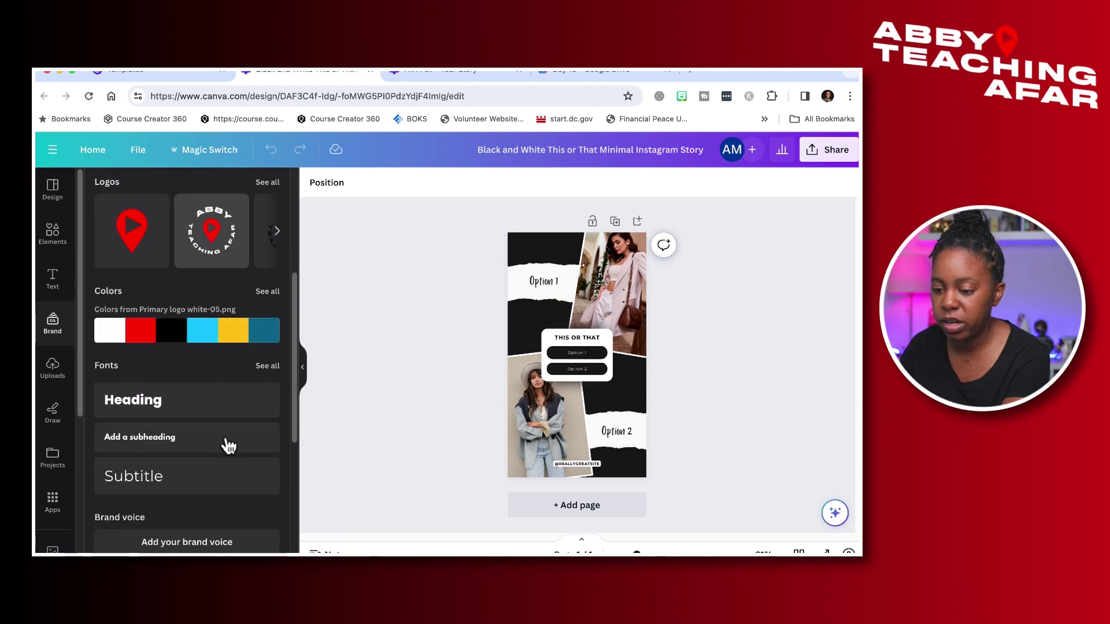
{"action": "left_click", "coordinate": [191, 336]}
{"action": "left_click", "coordinate": [191, 336]}
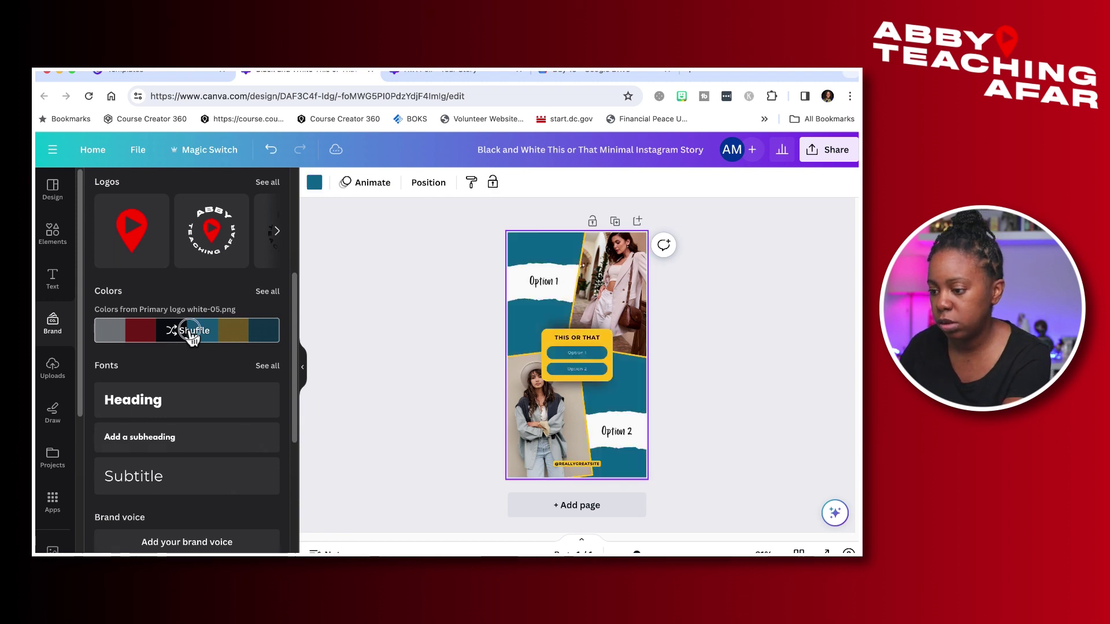
{"action": "left_click", "coordinate": [191, 336]}
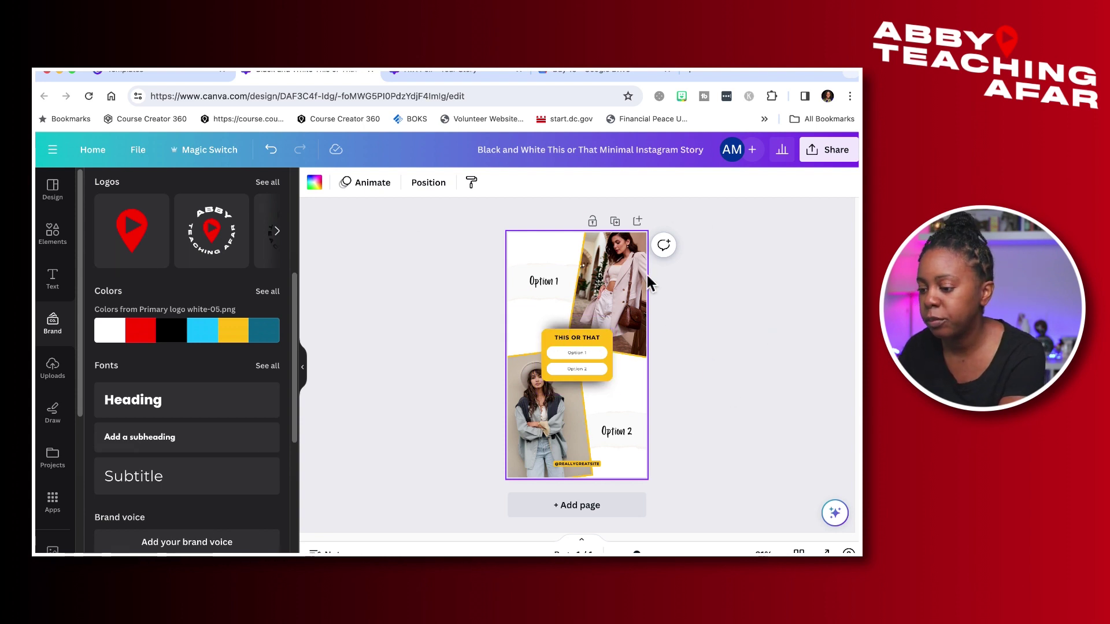
{"action": "left_click", "coordinate": [616, 293]}
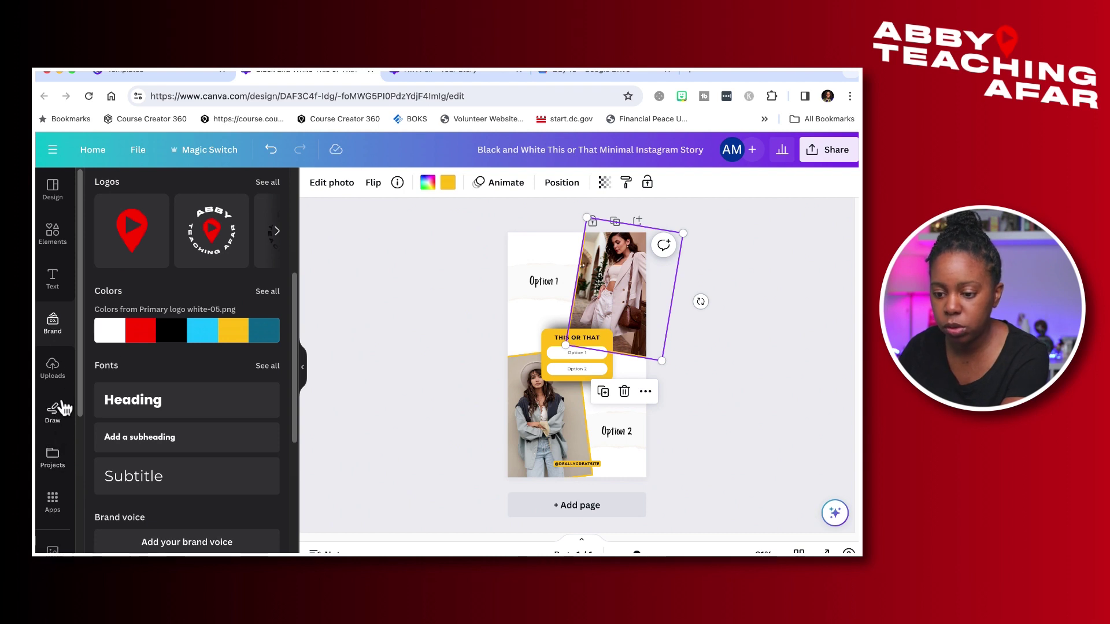
- Search stock photos for 'Christmas' and swap in a Christmas tree photo
{"action": "scroll", "coordinate": [55, 415], "scroll_direction": "down", "scroll_amount": 3}
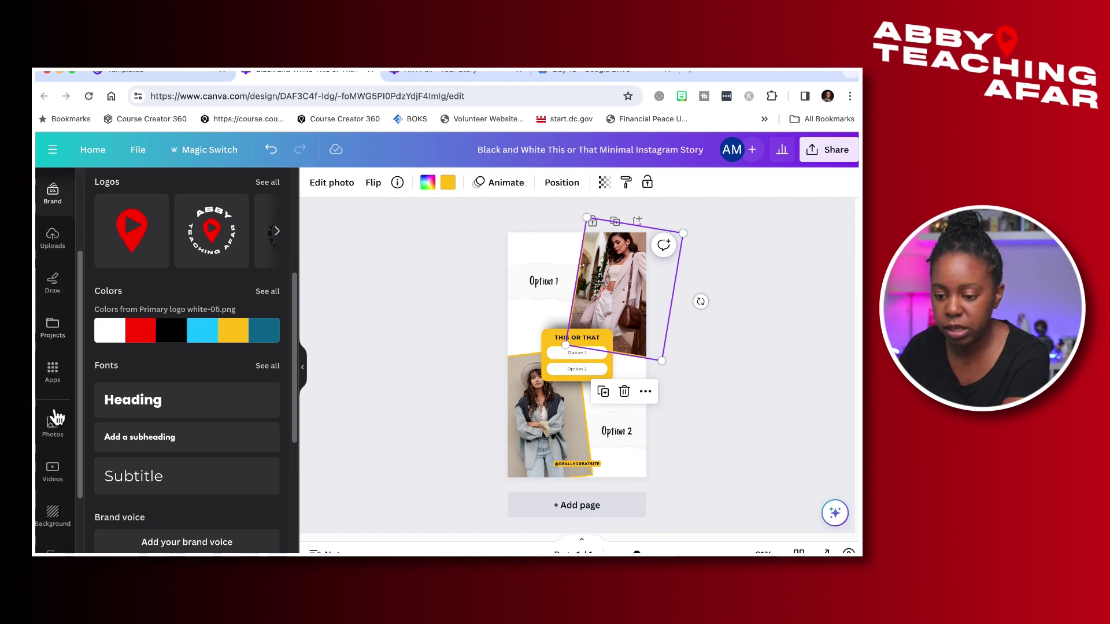
{"action": "left_click", "coordinate": [54, 408]}
{"action": "left_click", "coordinate": [180, 190]}
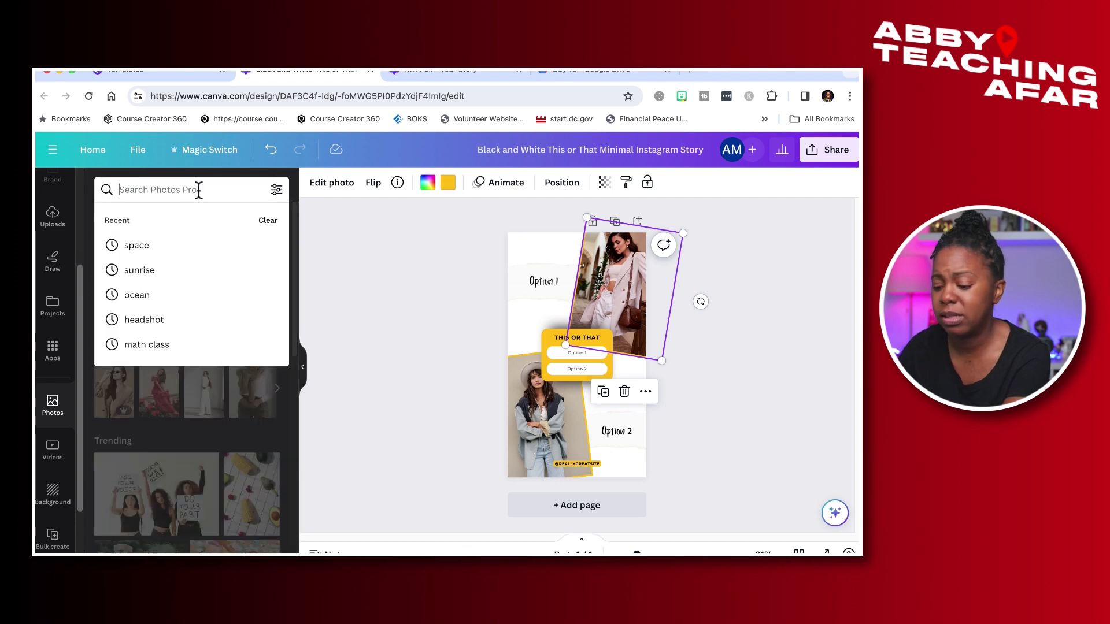
{"action": "type", "text": "Christmas"}
{"action": "key", "text": "Return"}
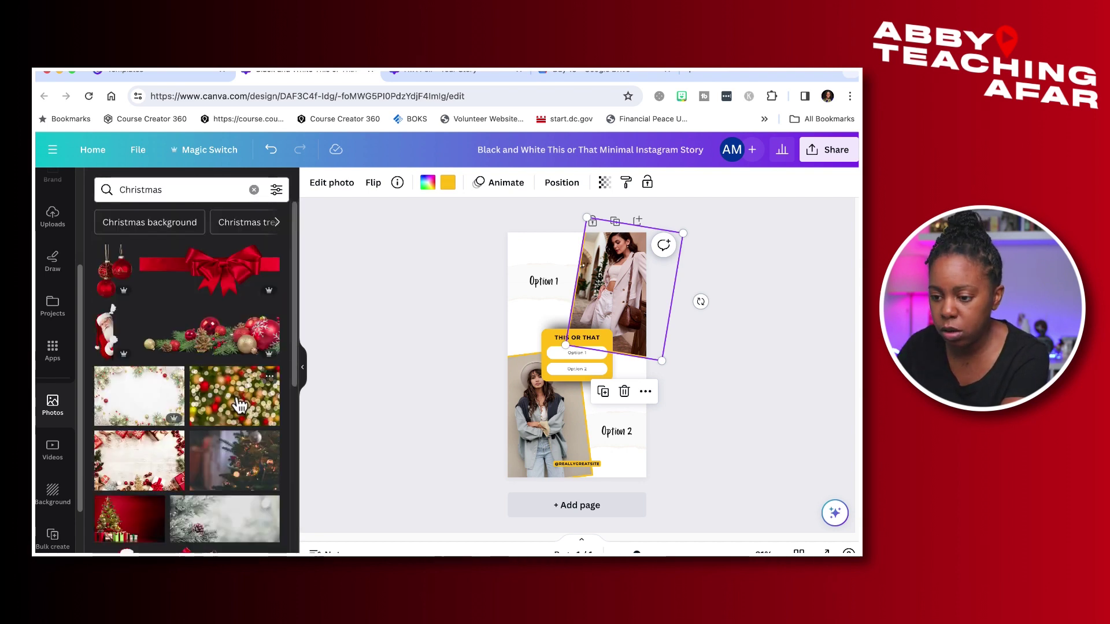
{"action": "left_click", "coordinate": [234, 456]}
- Refine the search to 'Christmas tree', drop the tree into the top-right frame and adjust its crop
{"action": "left_click", "coordinate": [186, 191]}
{"action": "type", "text": "tree"}
{"action": "key", "text": "Return"}
{"action": "scroll", "coordinate": [250, 399], "scroll_direction": "down", "scroll_amount": 2}
{"action": "scroll", "coordinate": [250, 399], "scroll_direction": "down", "scroll_amount": 5}
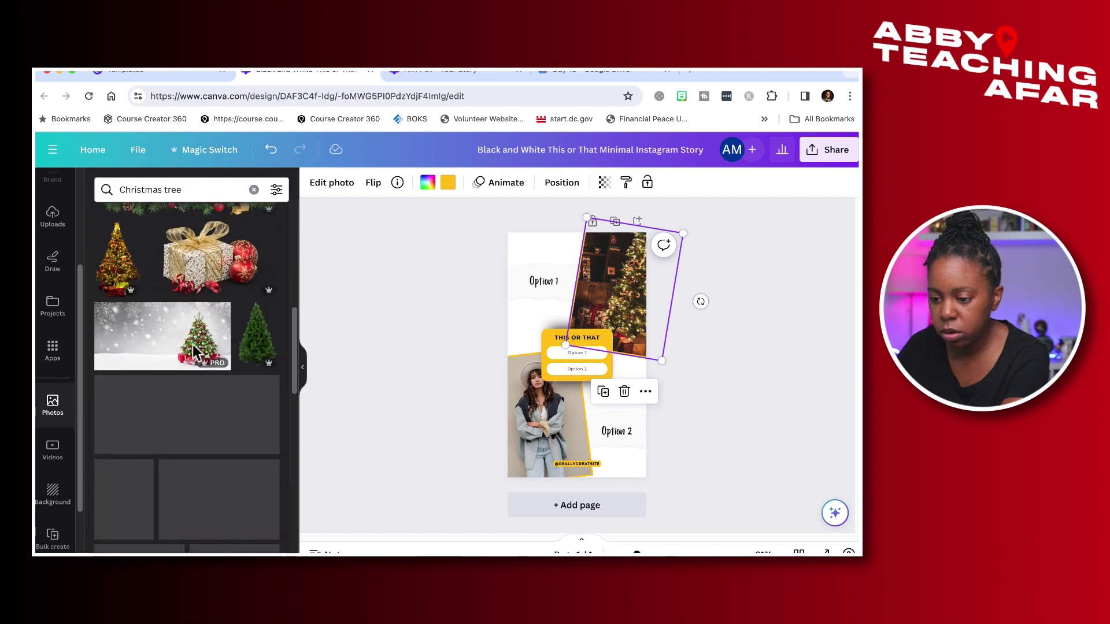
{"action": "left_click_drag", "start_coordinate": [271, 346], "coordinate": [604, 301]}
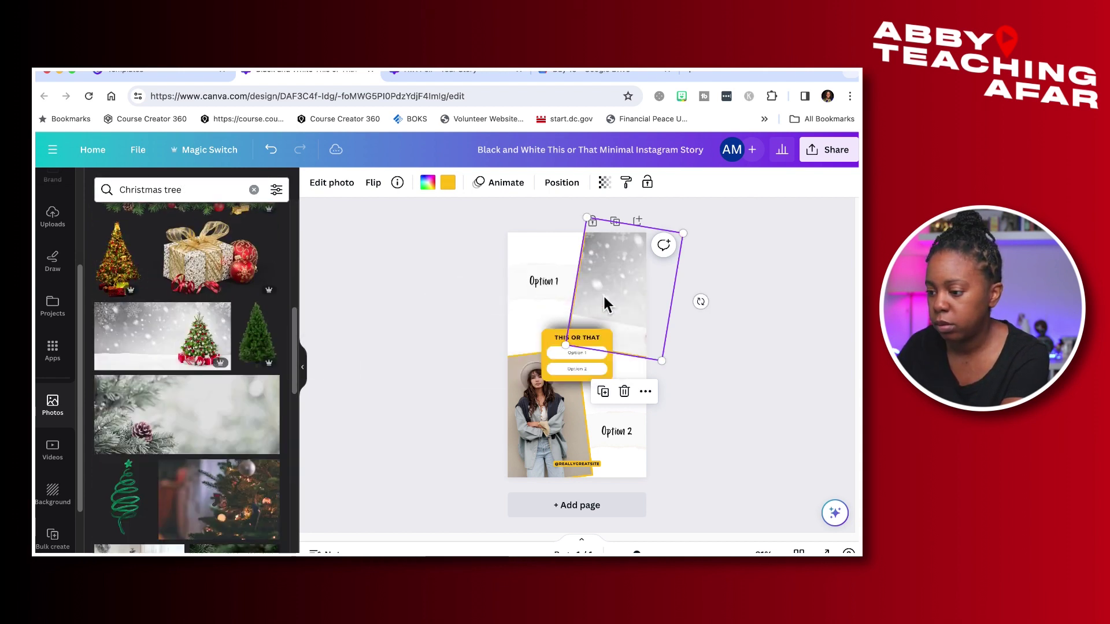
{"action": "double_click", "coordinate": [604, 297]}
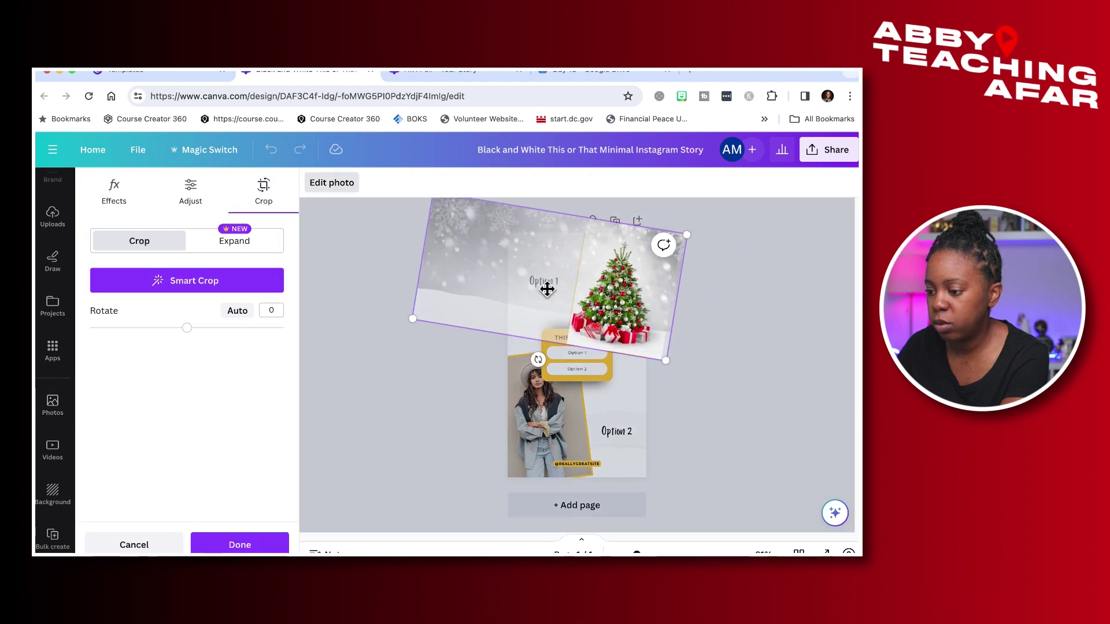
{"action": "left_click", "coordinate": [749, 312]}
{"action": "left_click_drag", "start_coordinate": [181, 192], "coordinate": [111, 185]}
{"action": "key", "text": "BackSpace"}
- Search photos for 'valentines day' and place the Happy Valentine's Day roses in the lower-left frame
{"action": "type", "text": "valentines day"}
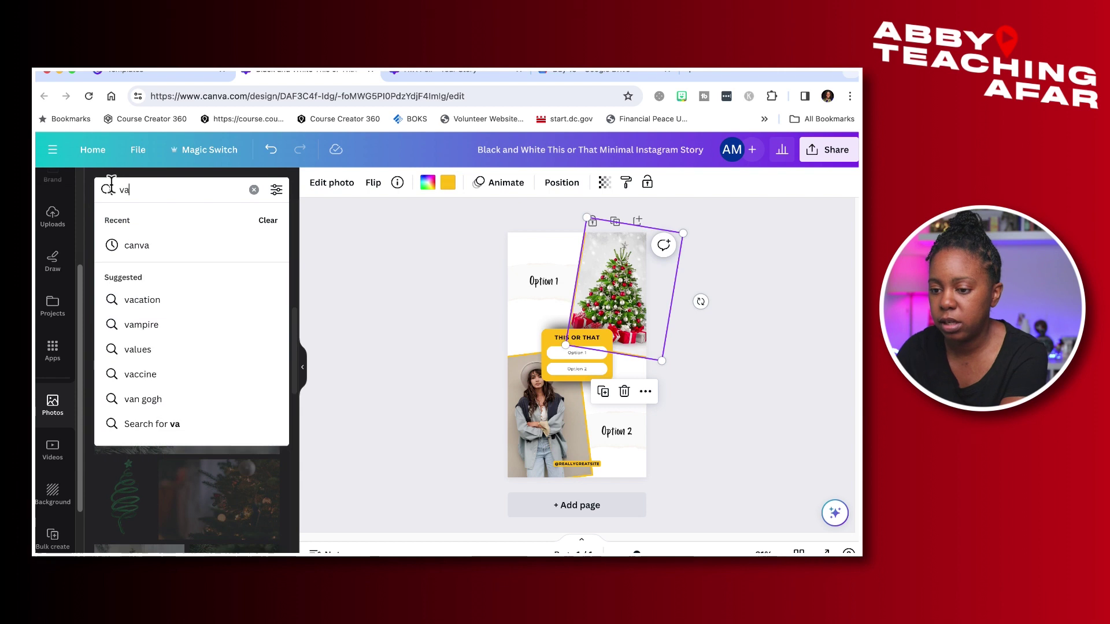
{"action": "key", "text": "Return"}
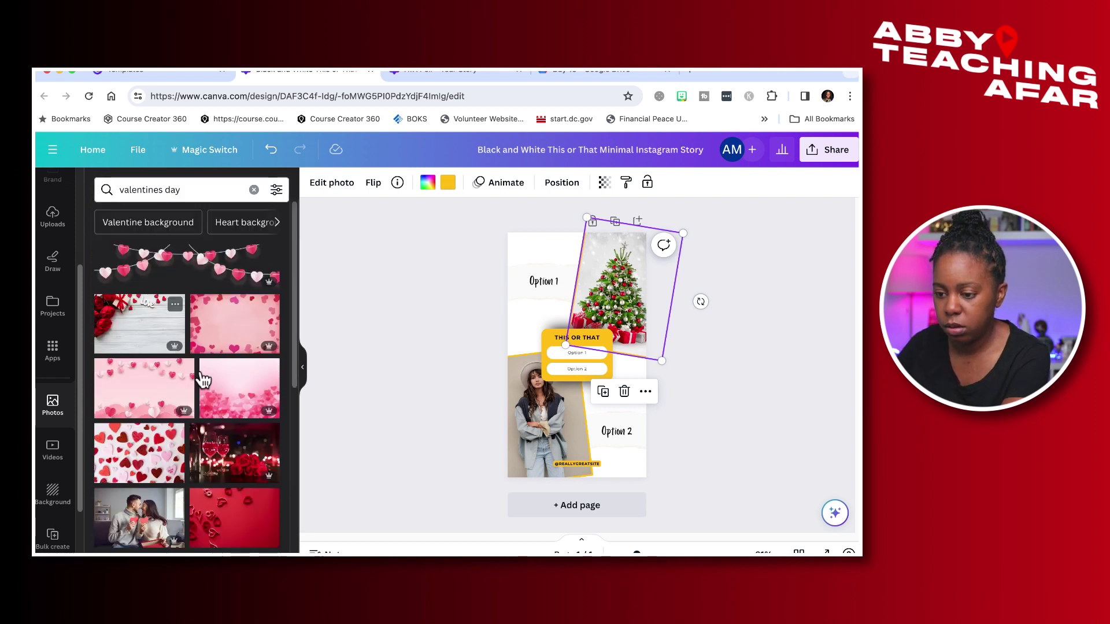
{"action": "scroll", "coordinate": [139, 358], "scroll_direction": "down", "scroll_amount": 2}
{"action": "left_click_drag", "start_coordinate": [248, 389], "coordinate": [517, 416]}
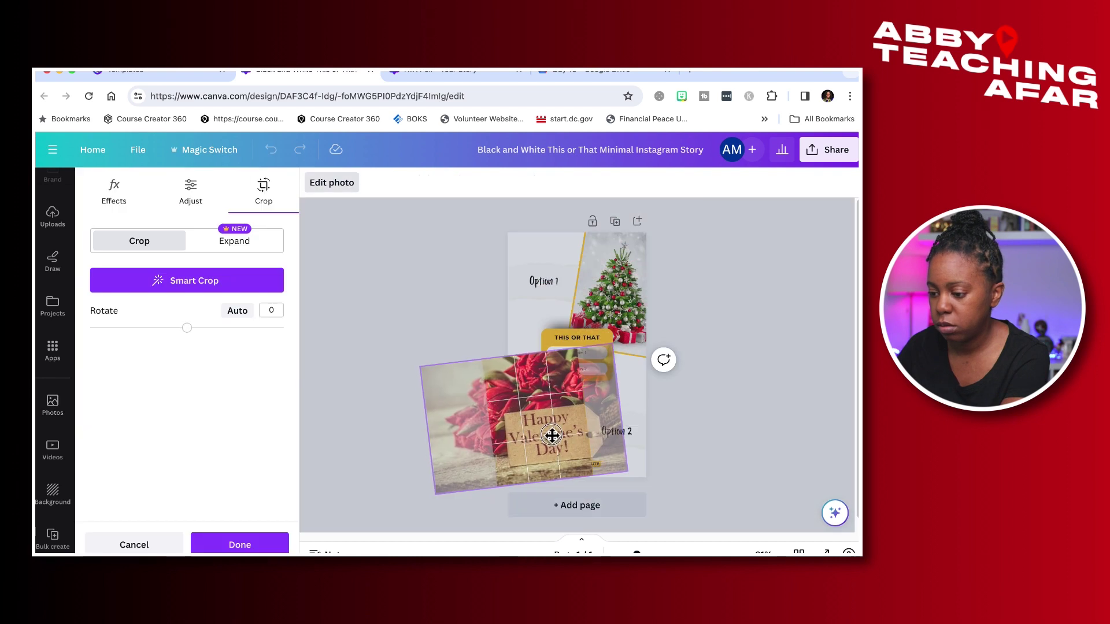
{"action": "left_click", "coordinate": [710, 370]}
- Add a pink Valentine gifts photo to the page and select it
{"action": "left_click", "coordinate": [238, 442]}
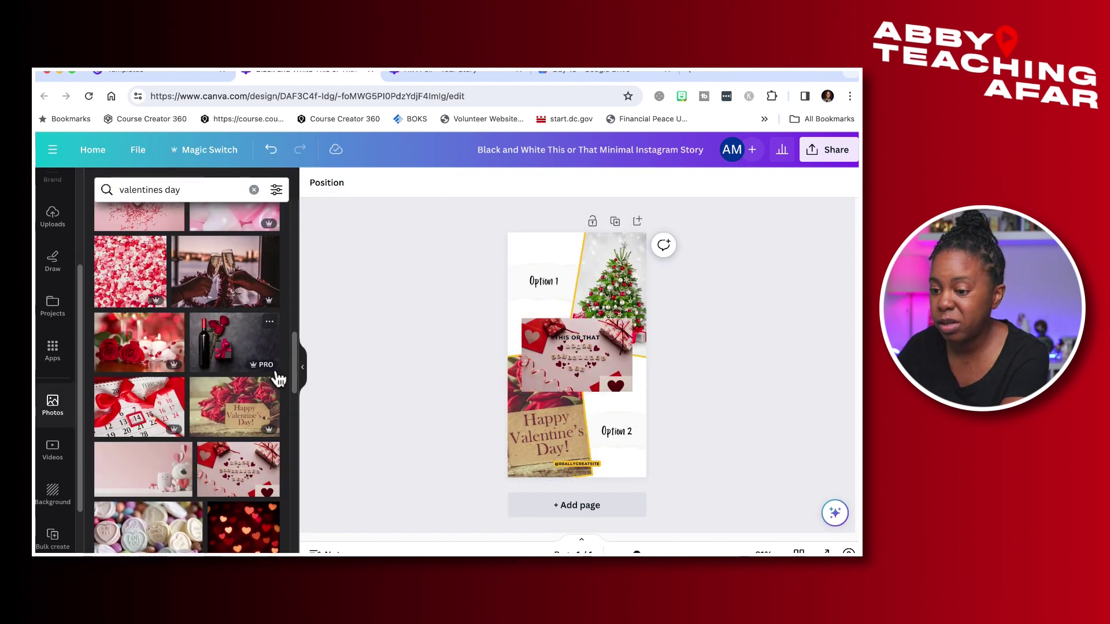
{"action": "scroll", "coordinate": [193, 367], "scroll_direction": "up", "scroll_amount": 4}
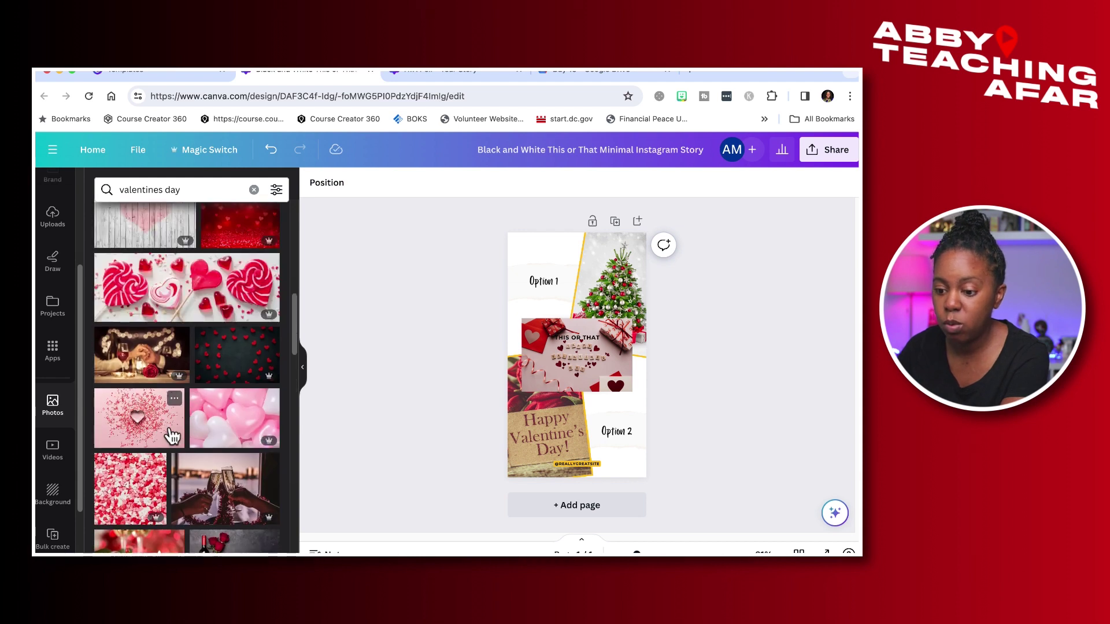
{"action": "scroll", "coordinate": [168, 422], "scroll_direction": "up", "scroll_amount": 5}
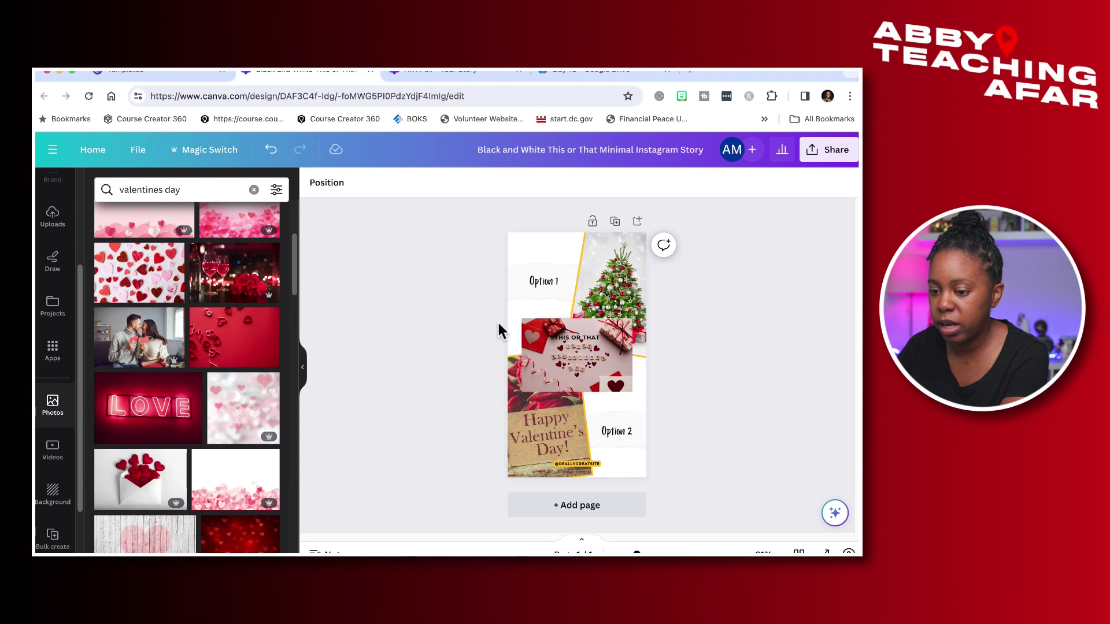
{"action": "left_click", "coordinate": [552, 378]}
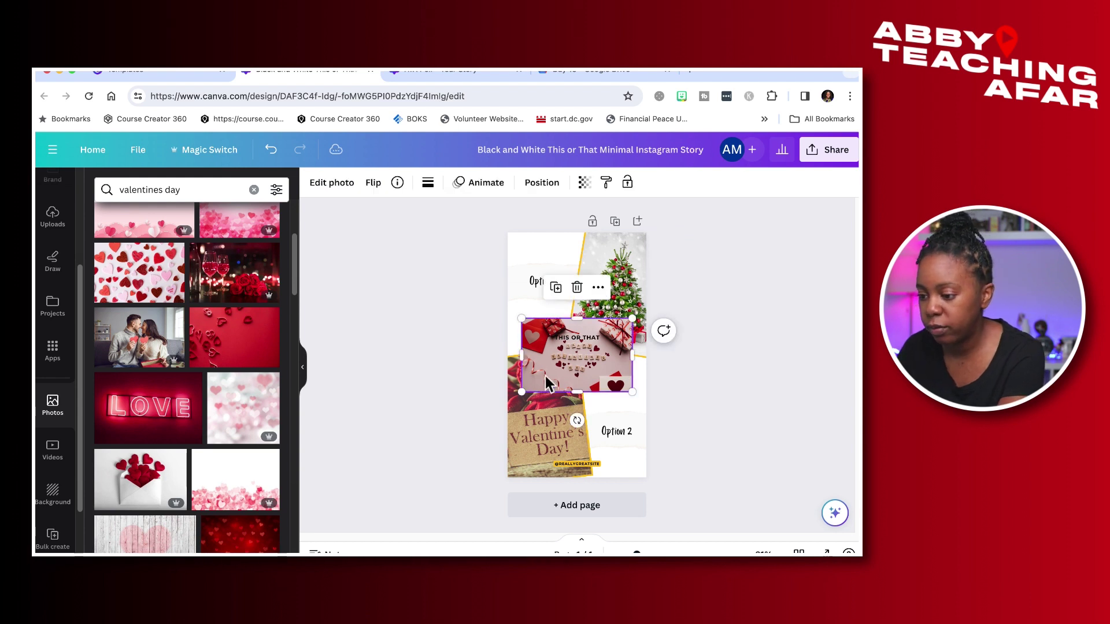
- Delete the stray Valentine photo and the Option 1 / Option 2 buttons
{"action": "key", "text": "Delete"}
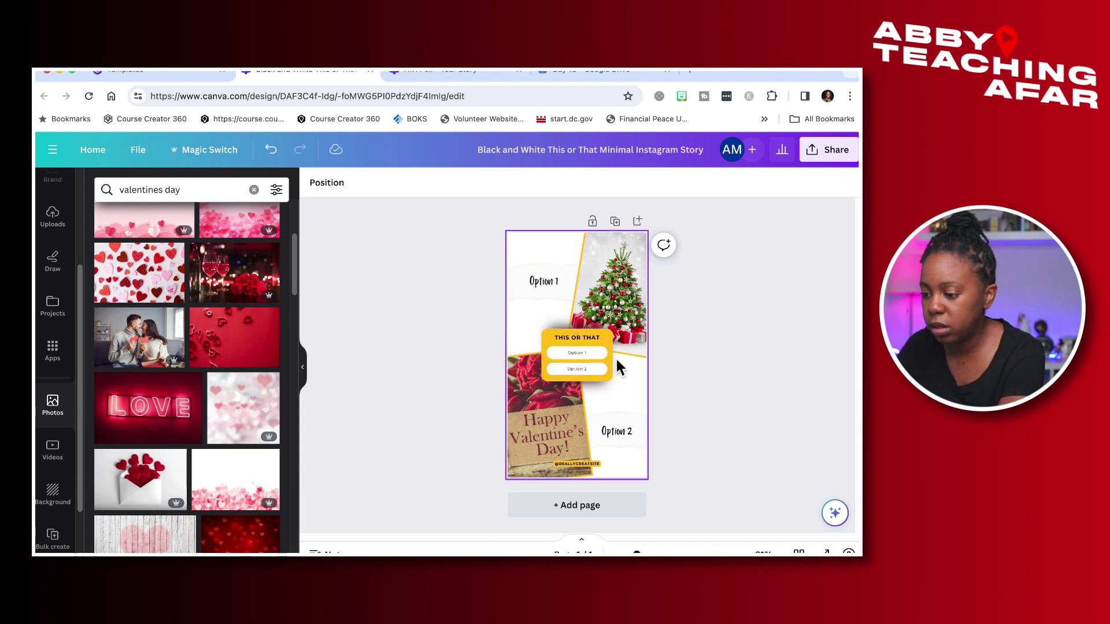
{"action": "left_click", "coordinate": [584, 370]}
{"action": "key", "text": "Delete"}
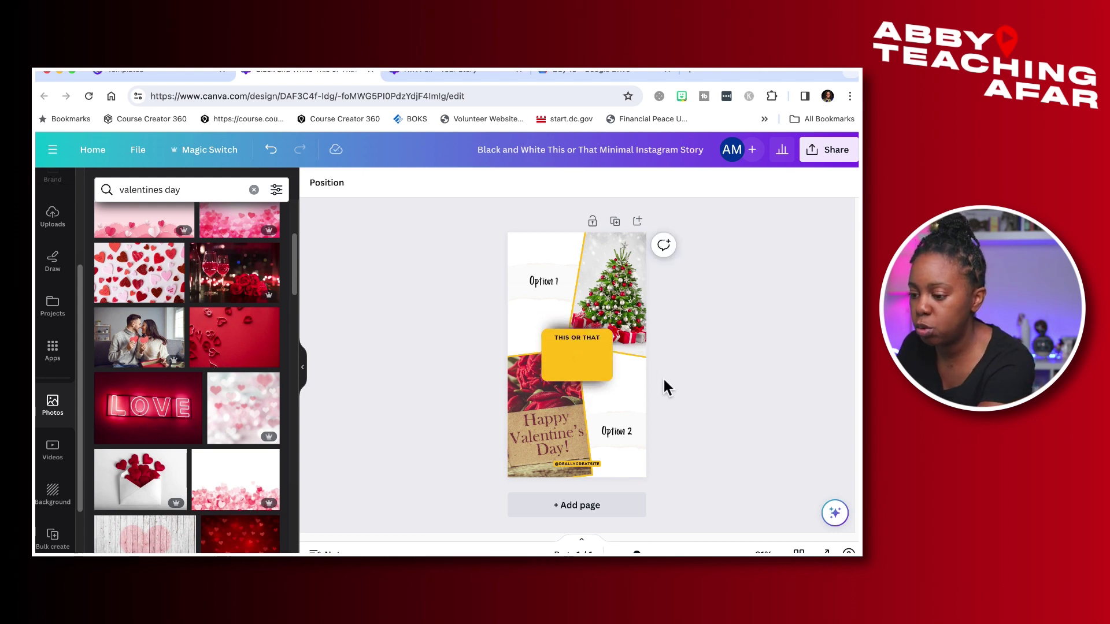
- Make the yellow box taller and wider, then start retitling it 'Christmas or vday'
{"action": "left_click", "coordinate": [599, 378]}
{"action": "left_click_drag", "start_coordinate": [581, 381], "coordinate": [581, 401]}
{"action": "left_click_drag", "start_coordinate": [611, 367], "coordinate": [624, 366]}
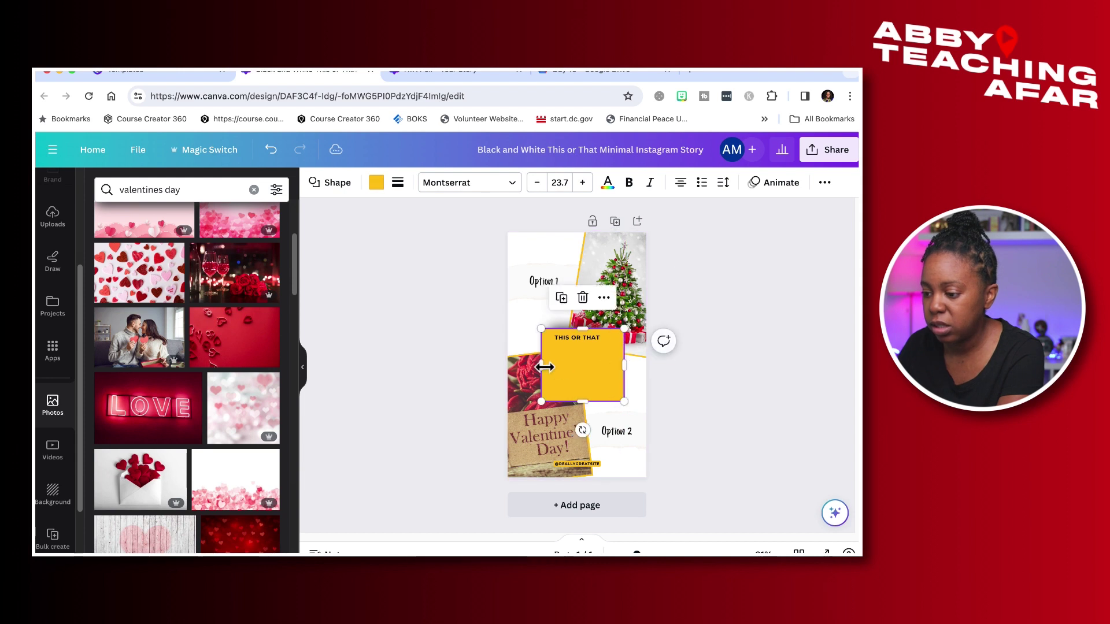
{"action": "left_click_drag", "start_coordinate": [540, 363], "coordinate": [527, 363]}
{"action": "left_click", "coordinate": [721, 317]}
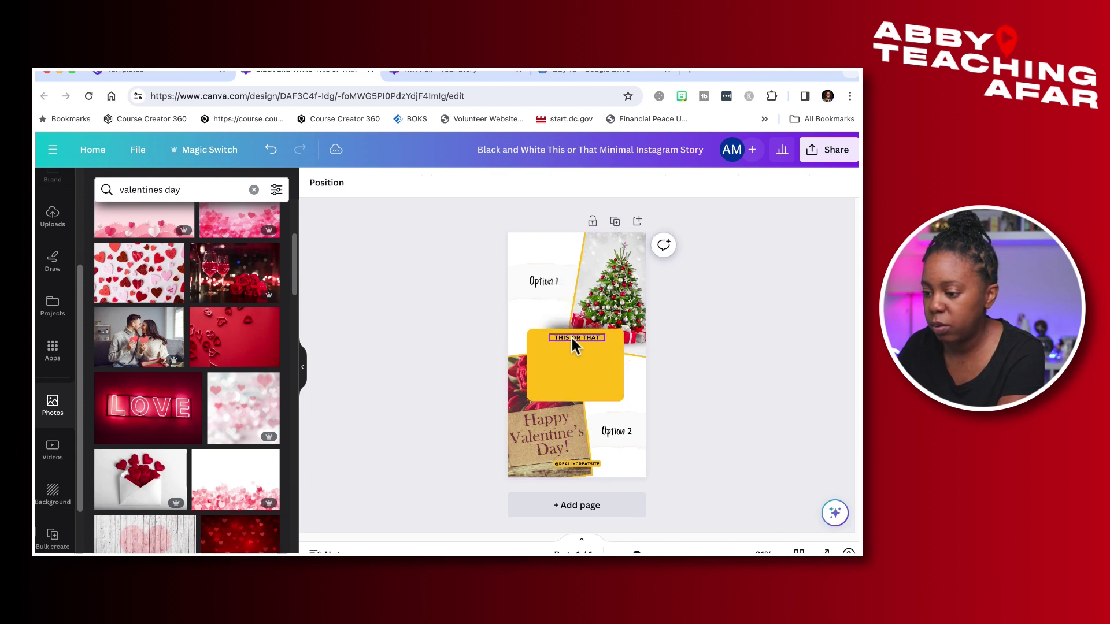
{"action": "left_click", "coordinate": [580, 341]}
{"action": "type", "text": "Chr"}
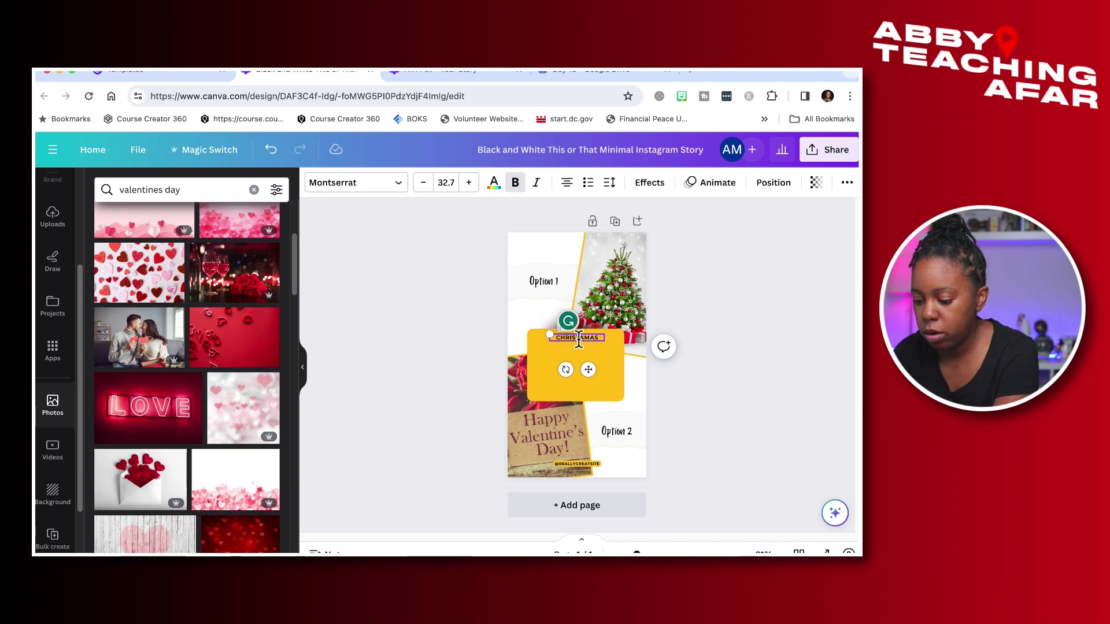
{"action": "type", "text": "istmas or "}
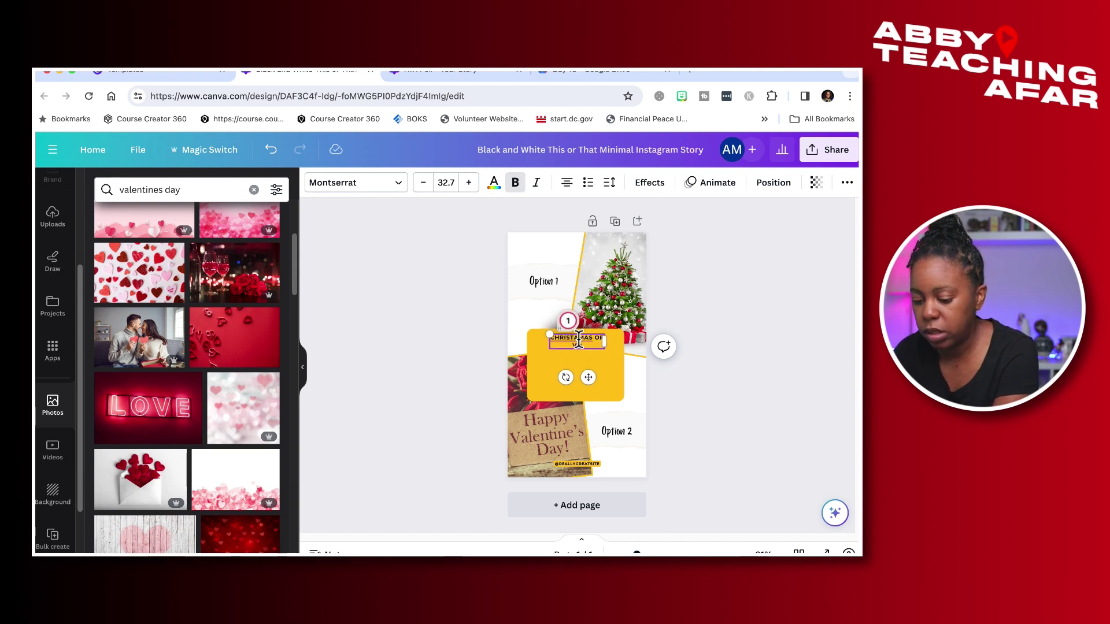
{"action": "type", "text": "vday"}
- Confirm the 'CHRISTMAS OR VDAY' title and delete the website handle text at the bottom
{"action": "left_click", "coordinate": [683, 405]}
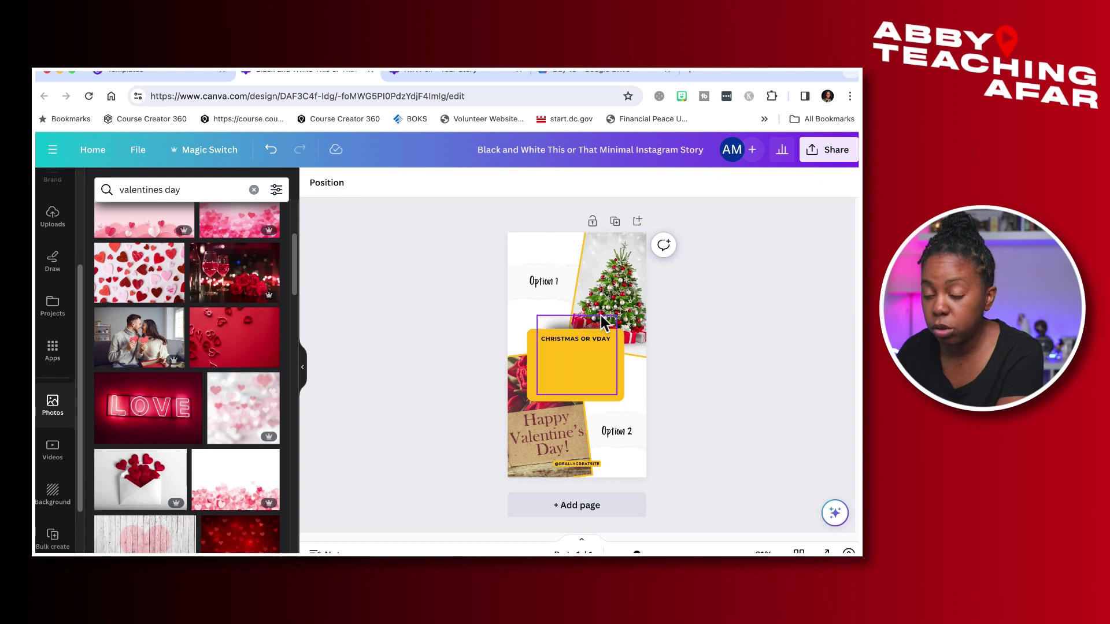
{"action": "left_click", "coordinate": [582, 463]}
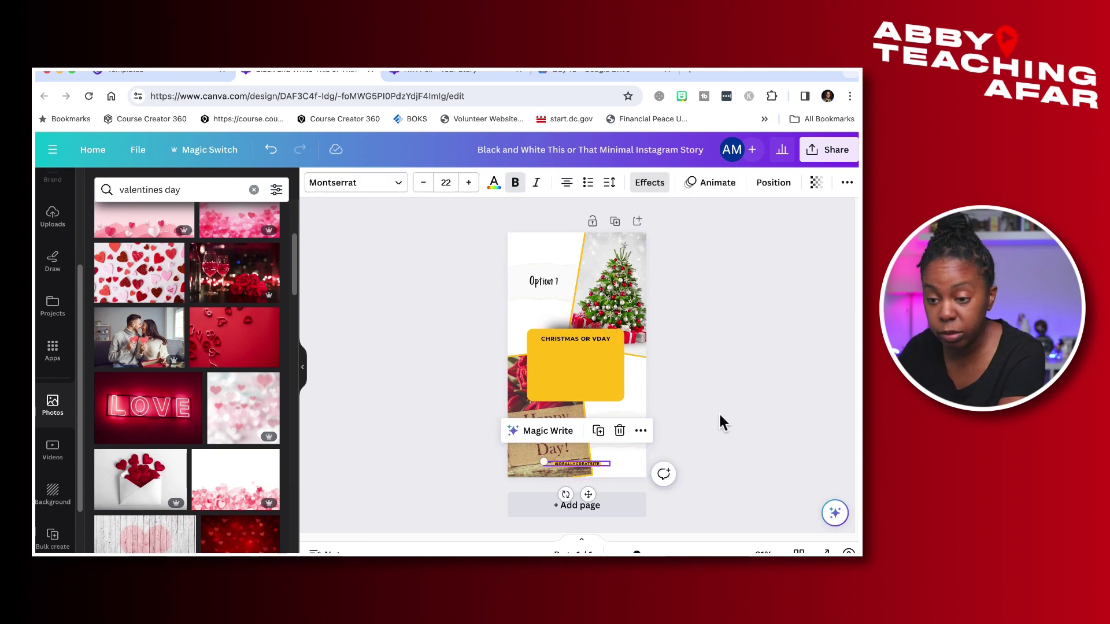
{"action": "left_click", "coordinate": [619, 431]}
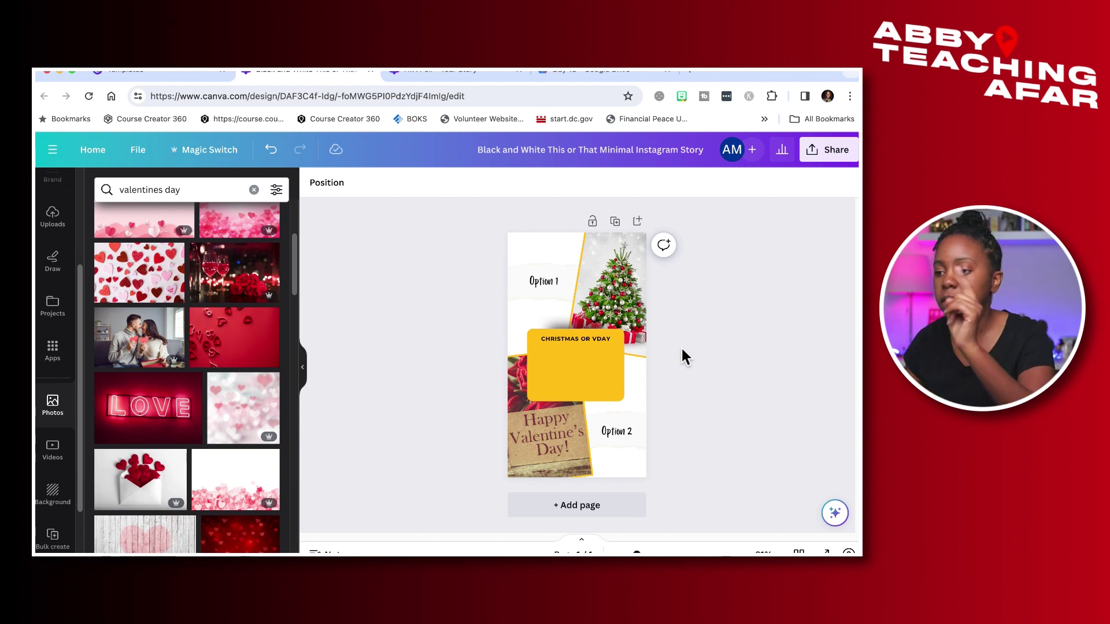
- Compare the ATA Poll and Christmas or Vday designs by toggling between their browser tabs
{"action": "left_click", "coordinate": [431, 73]}
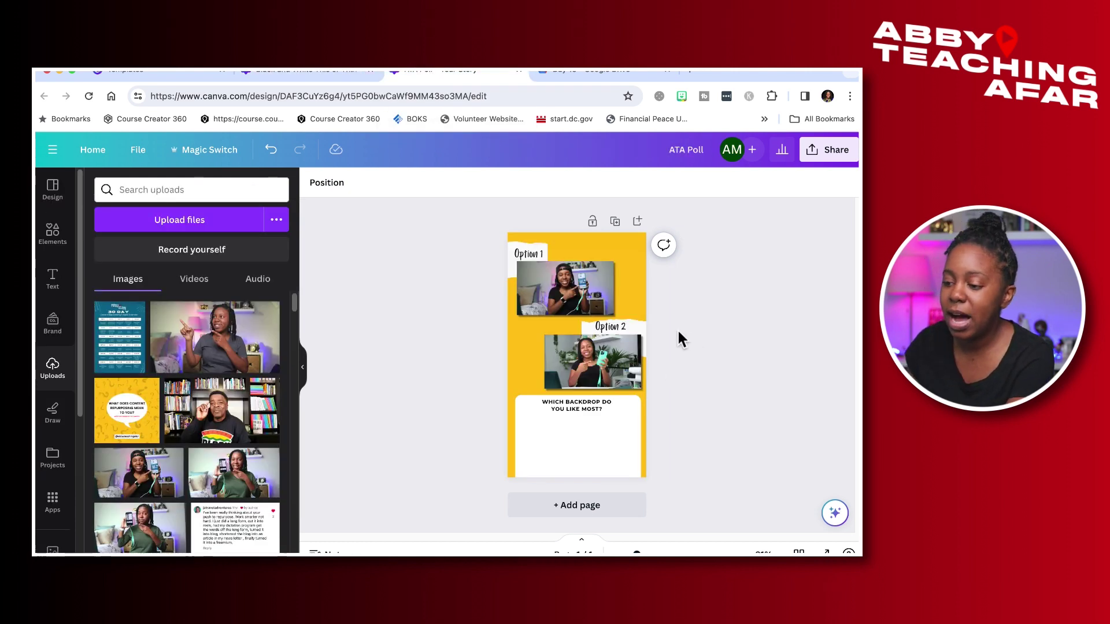
{"action": "left_click", "coordinate": [318, 70]}
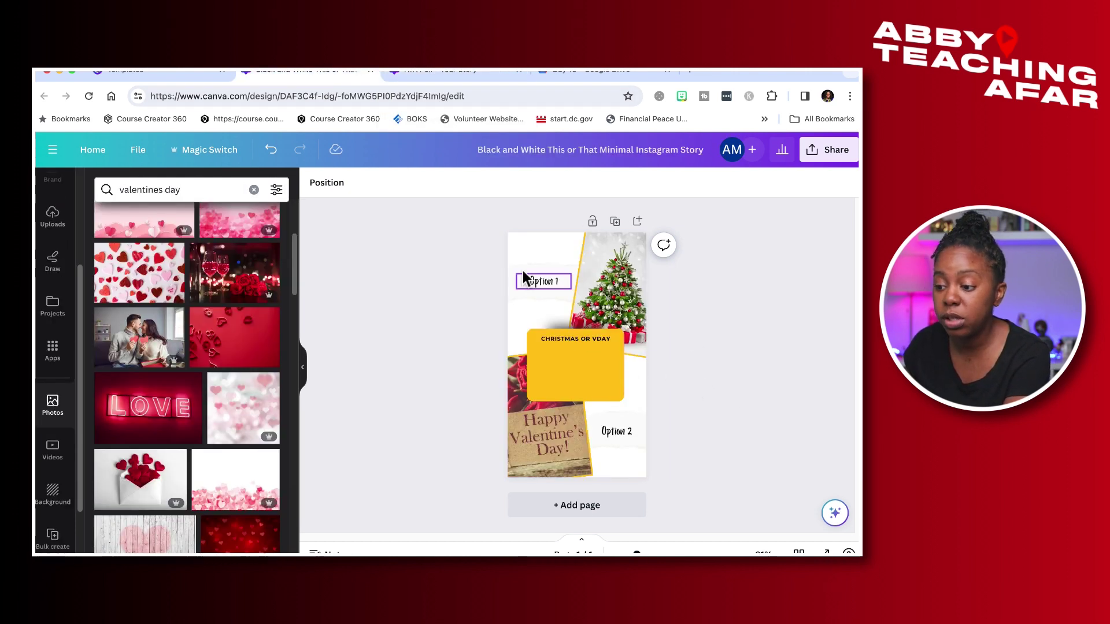
{"action": "left_click", "coordinate": [431, 71]}
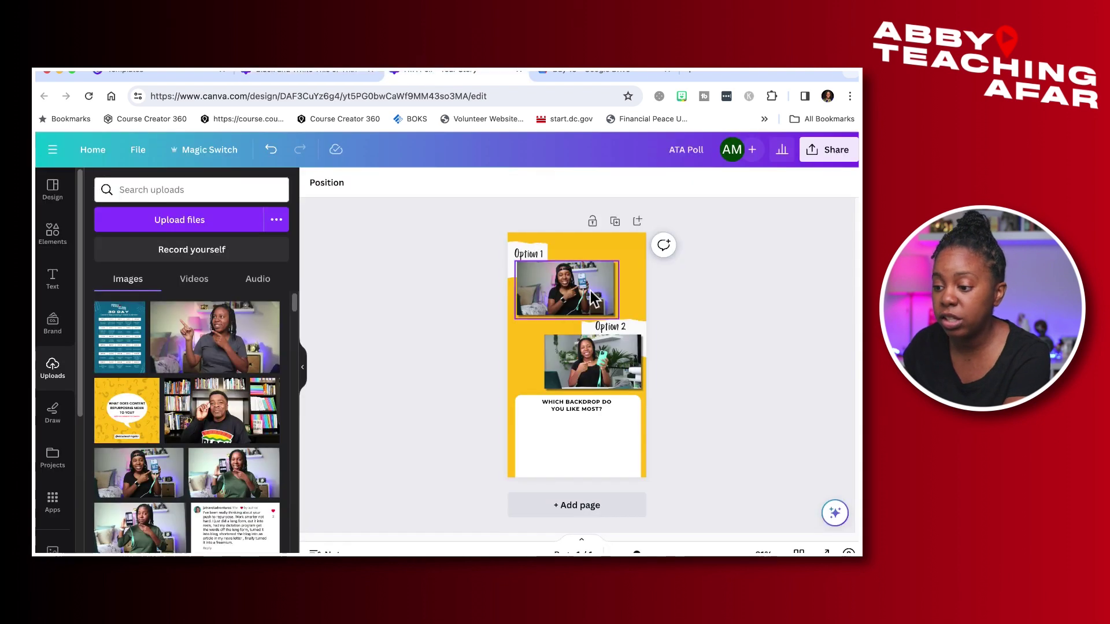
{"action": "left_click", "coordinate": [334, 75]}
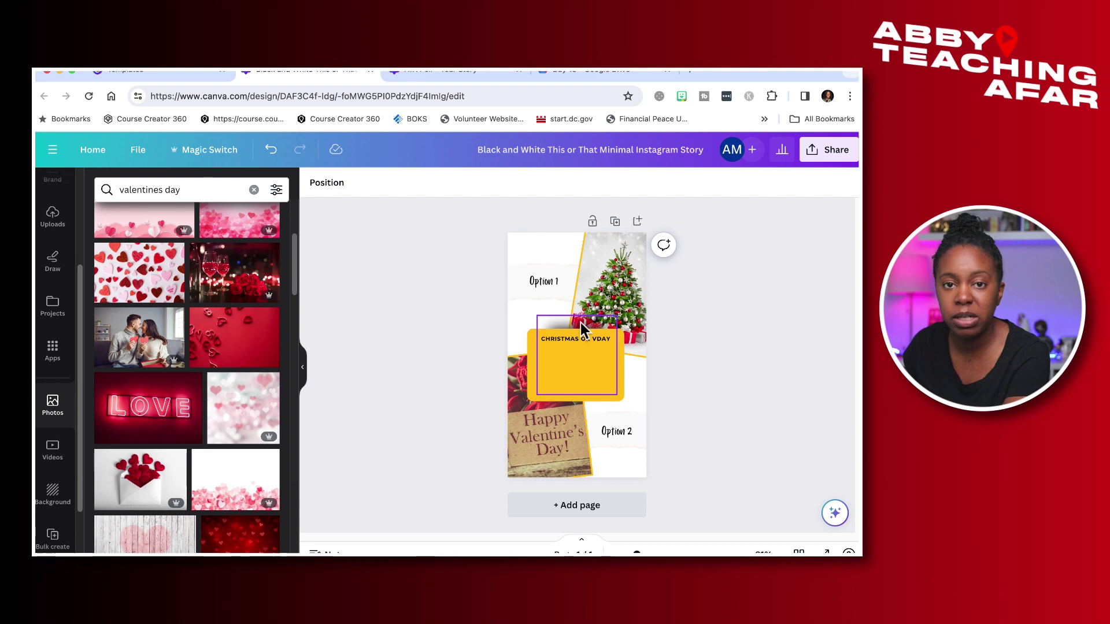
{"action": "left_click", "coordinate": [440, 72]}
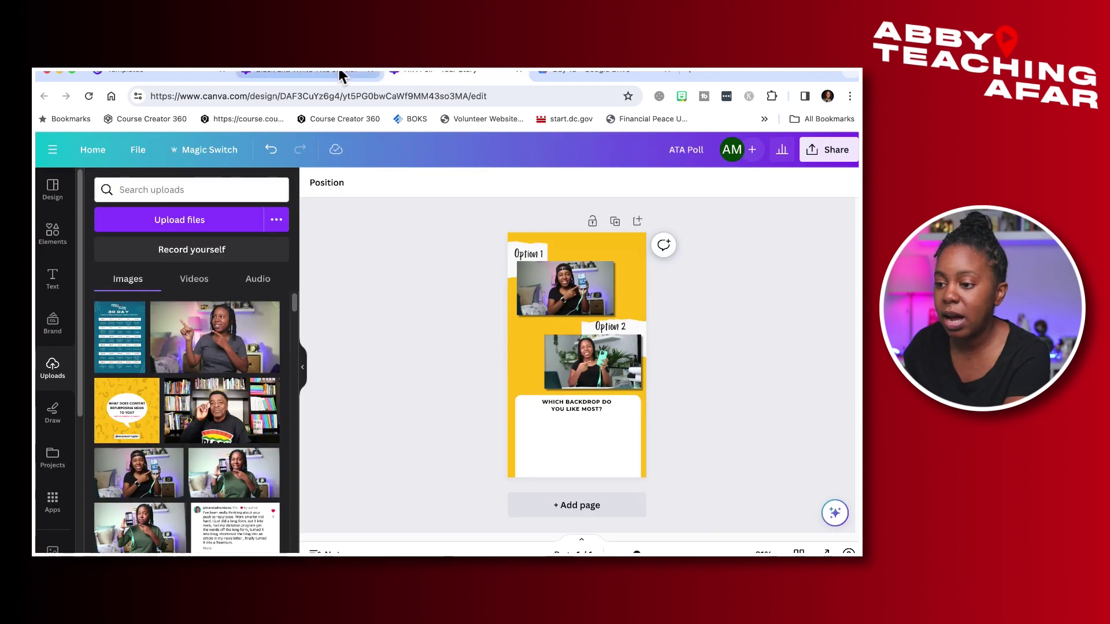
{"action": "left_click", "coordinate": [337, 73]}
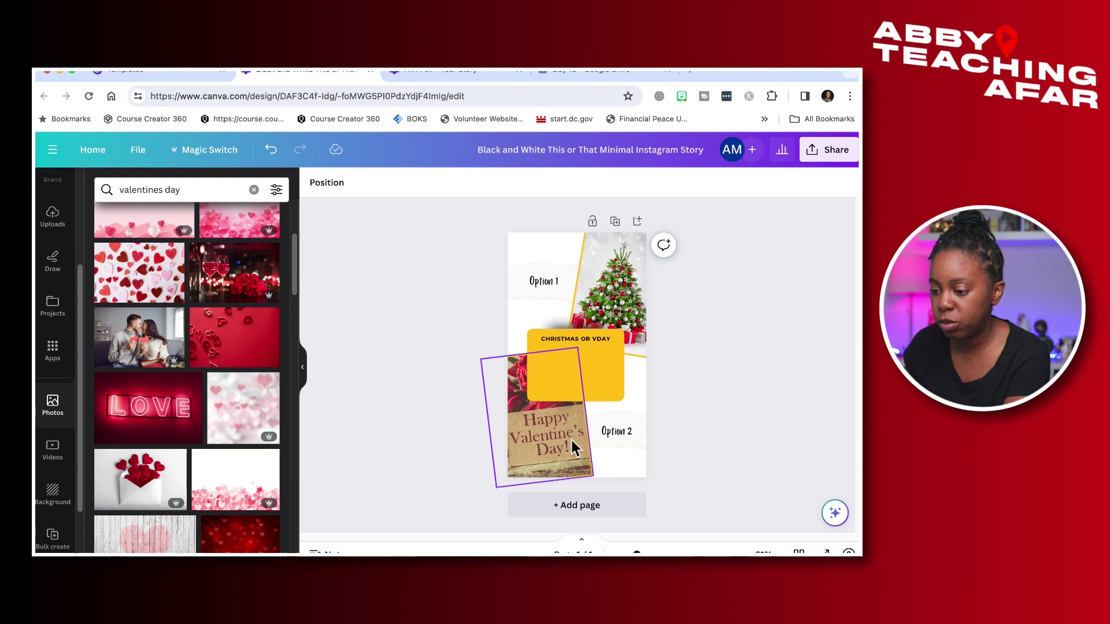
- Return to the ATA Poll story and zoom out to fit the whole page in view
{"action": "left_click", "coordinate": [453, 76]}
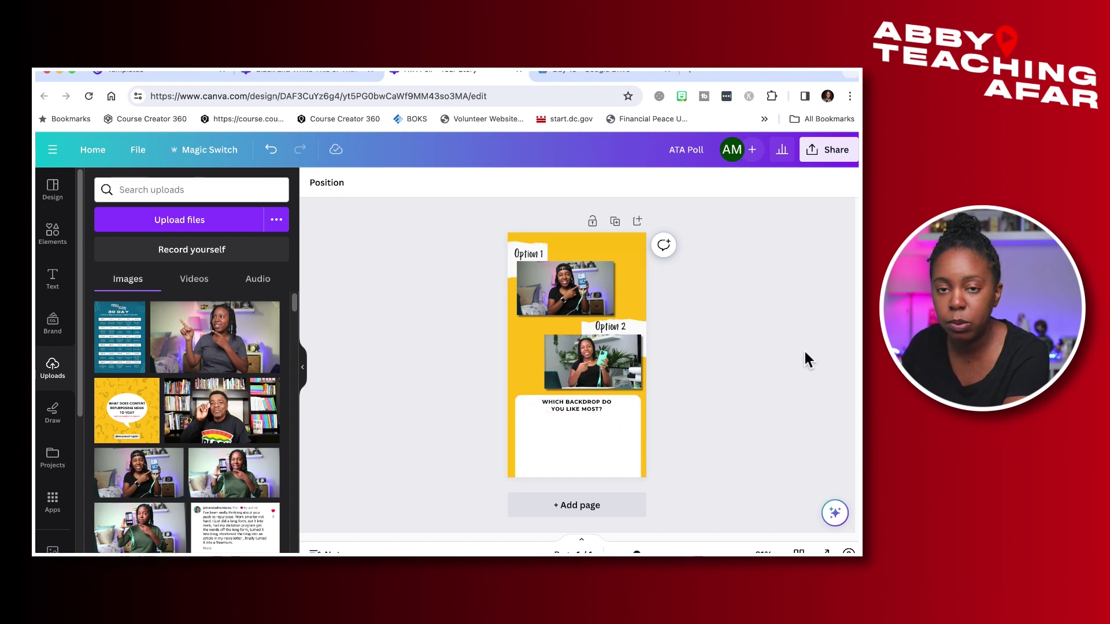
{"action": "scroll", "coordinate": [650, 380], "scroll_direction": "up", "scroll_amount": 3}
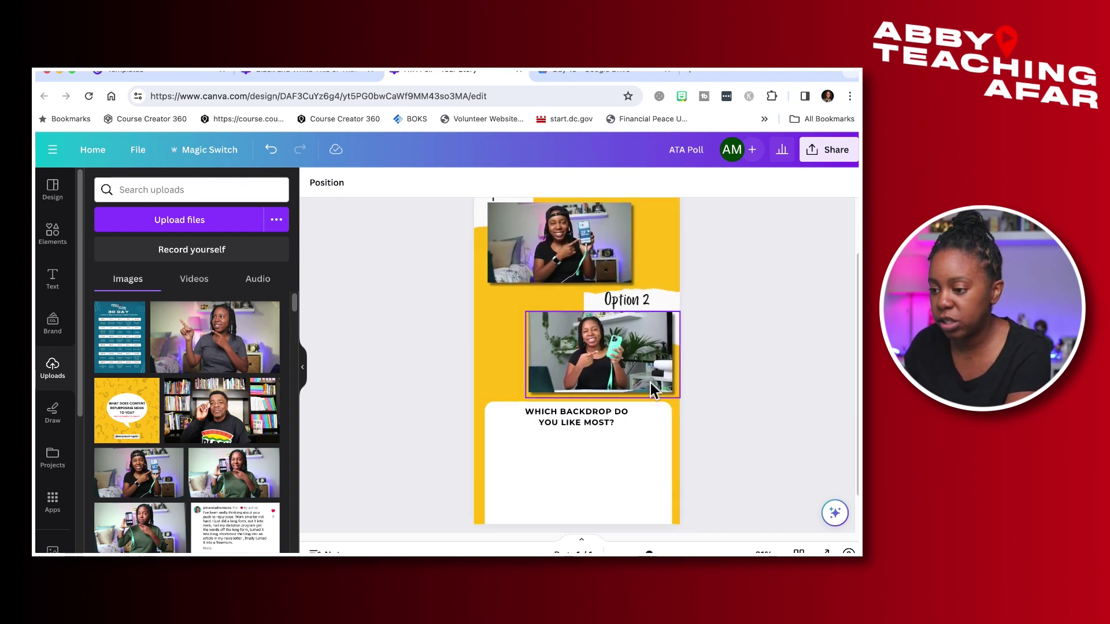
{"action": "scroll", "coordinate": [618, 353], "scroll_direction": "up", "scroll_amount": 2}
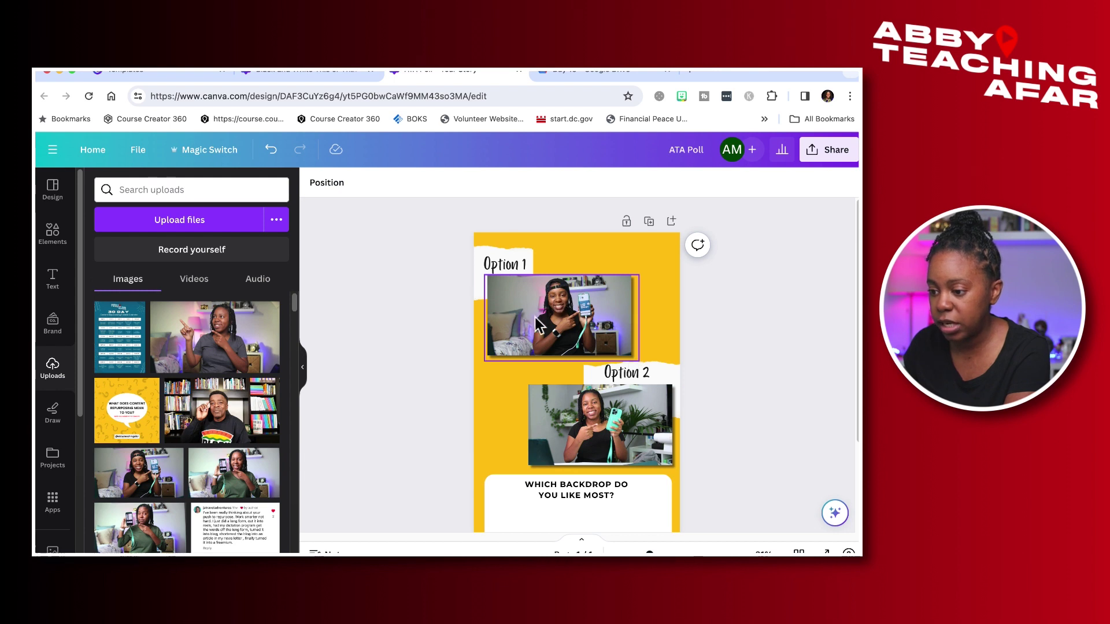
{"action": "scroll", "coordinate": [760, 378], "scroll_direction": "down", "scroll_amount": 3}
{"action": "scroll", "coordinate": [759, 378], "scroll_direction": "up", "scroll_amount": 3}
{"action": "key", "text": "super+minus"}
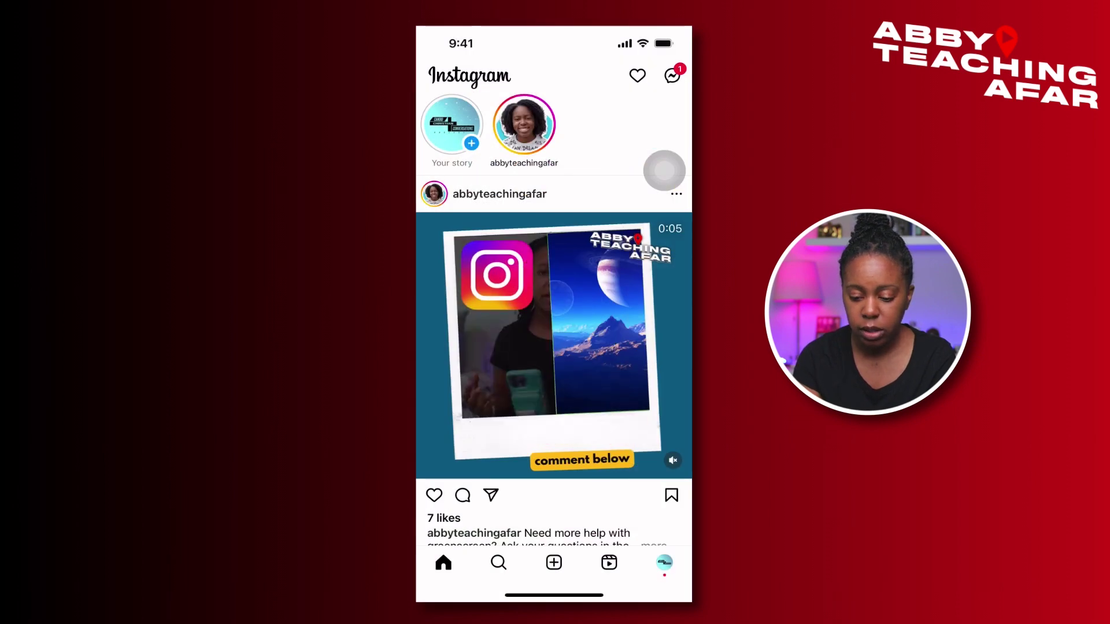
- Start a new Instagram story from the yellow Option 1 / Option 2 gallery image
{"action": "left_click", "coordinate": [554, 562]}
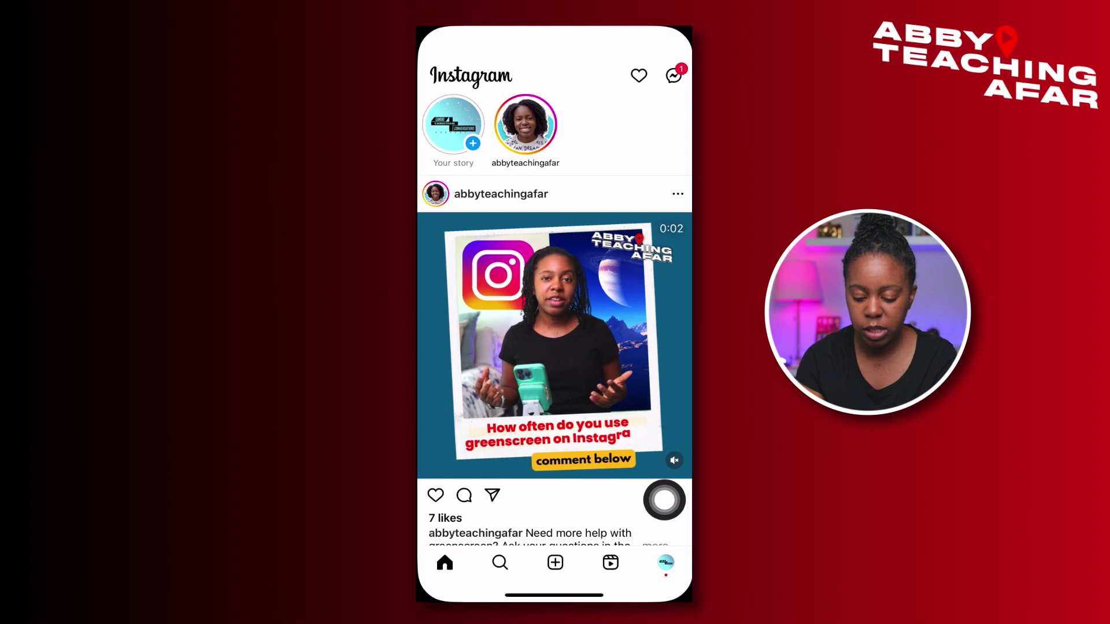
{"action": "left_click", "coordinate": [595, 566]}
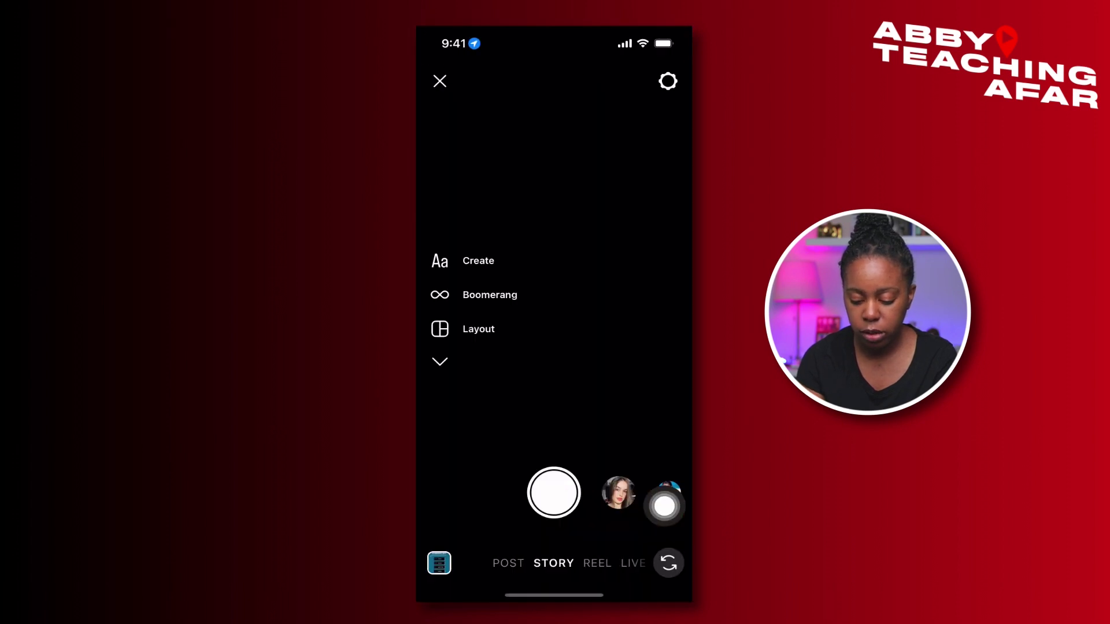
{"action": "left_click_drag", "start_coordinate": [434, 564], "coordinate": [443, 526]}
{"action": "left_click", "coordinate": [470, 391]}
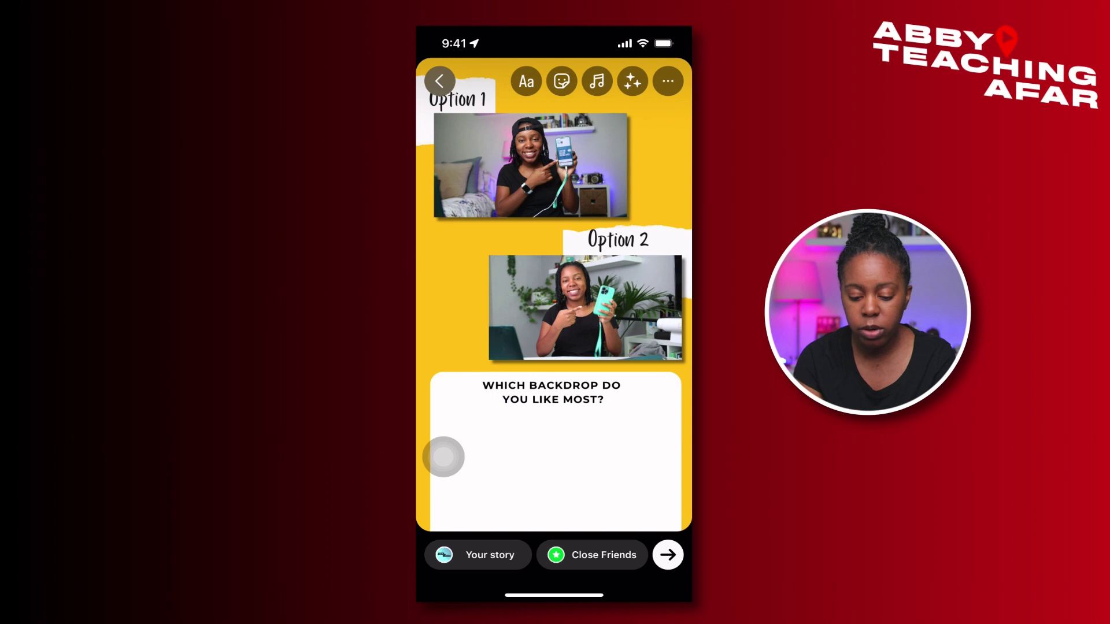
{"action": "left_click", "coordinate": [562, 81]}
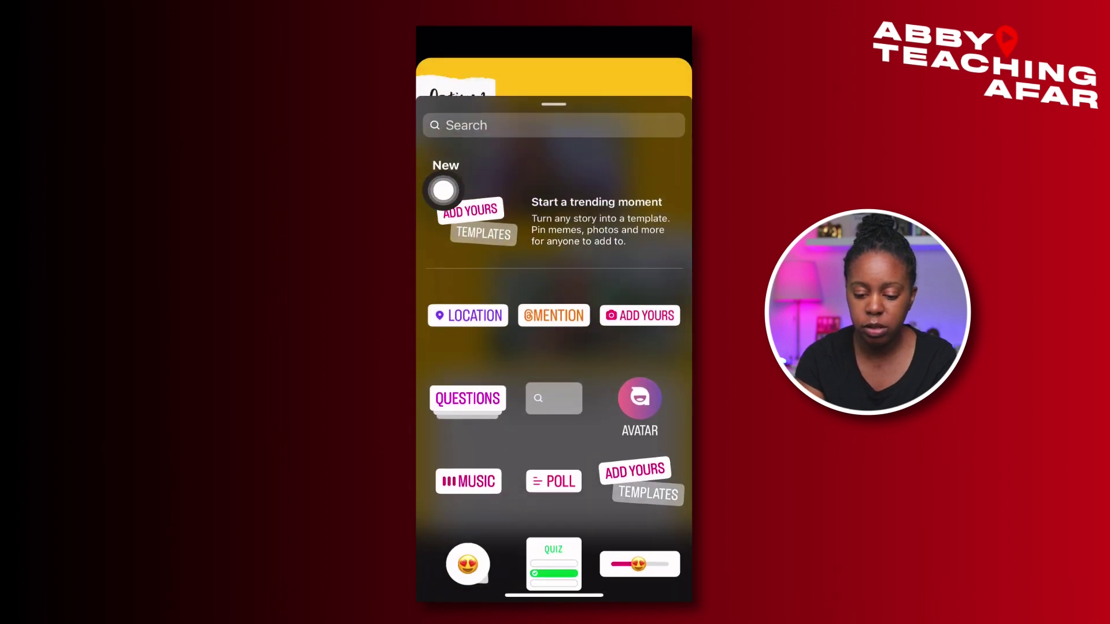
- Add a poll sticker with answers Option 1, Option 2, Just keep creating, As long as you are in the video
{"action": "left_click", "coordinate": [549, 473]}
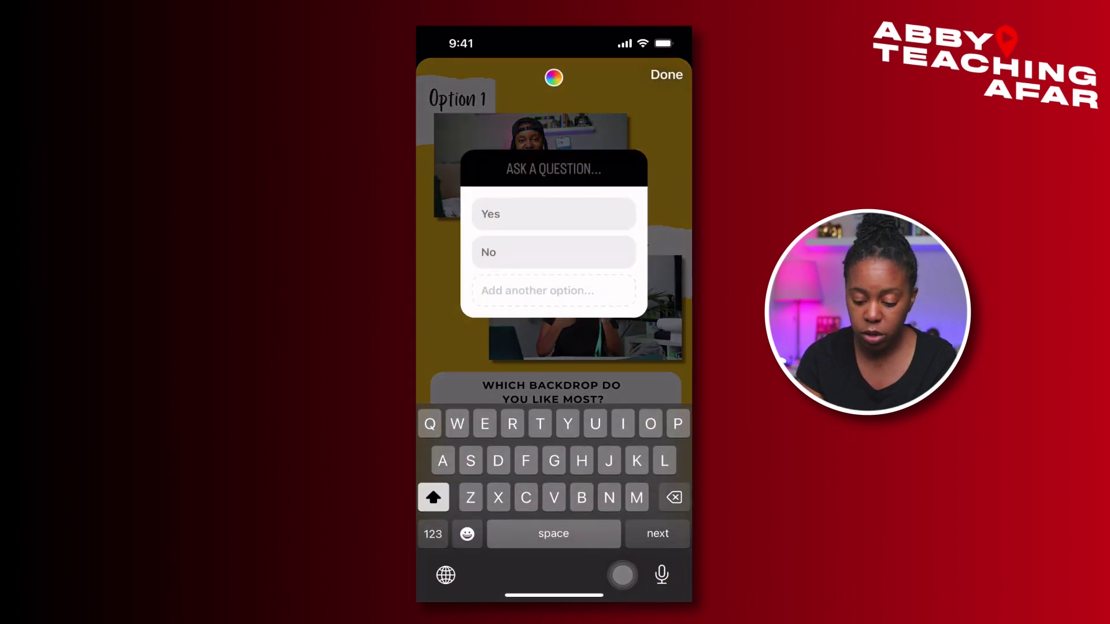
{"action": "left_click", "coordinate": [493, 214]}
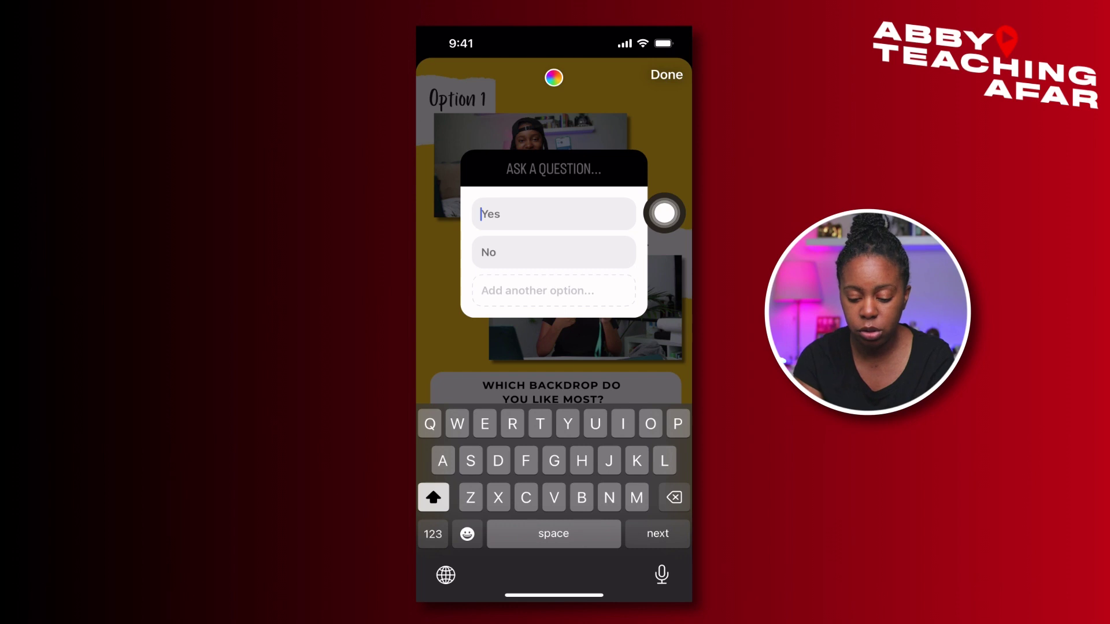
{"action": "type", "text": "Option "}
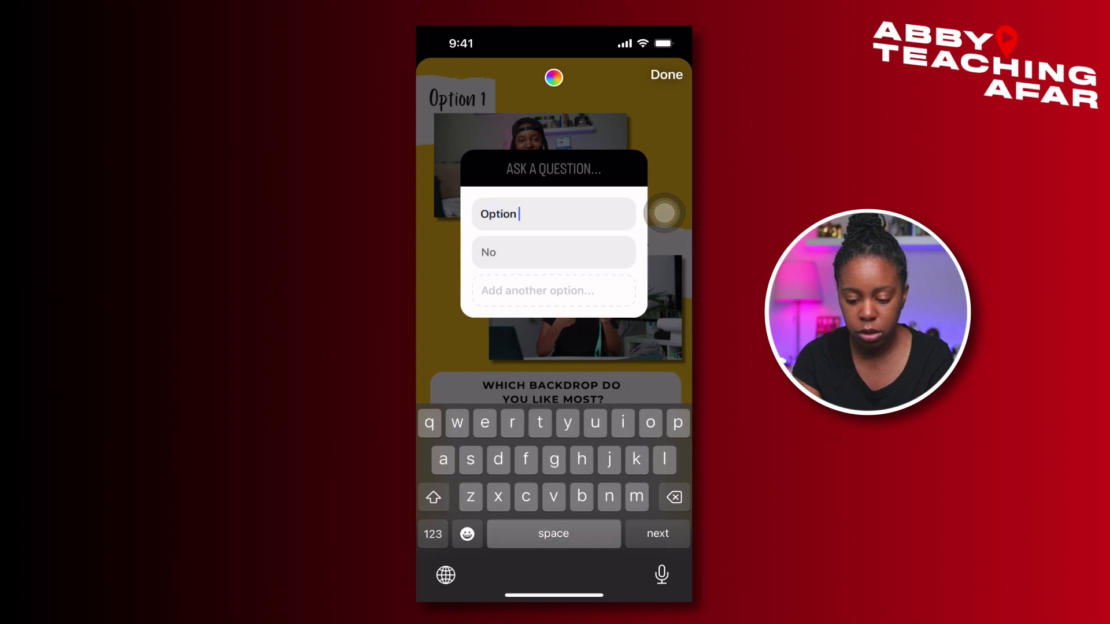
{"action": "type", "text": "1"}
{"action": "key", "text": "Return"}
{"action": "type", "text": "O"}
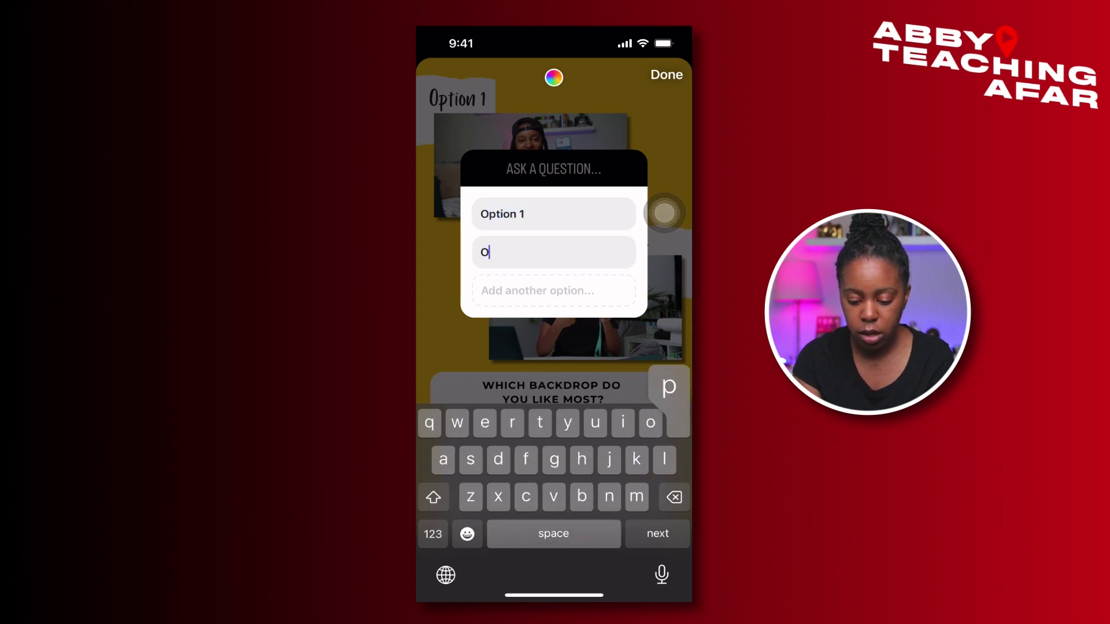
{"action": "type", "text": "ption 2"}
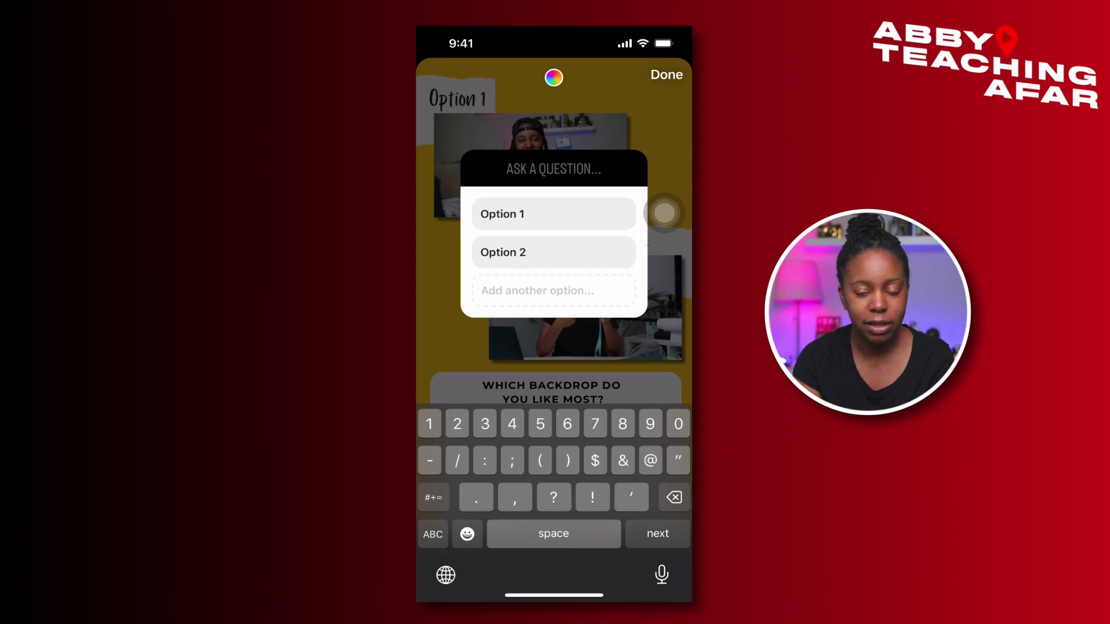
{"action": "key", "text": "Return"}
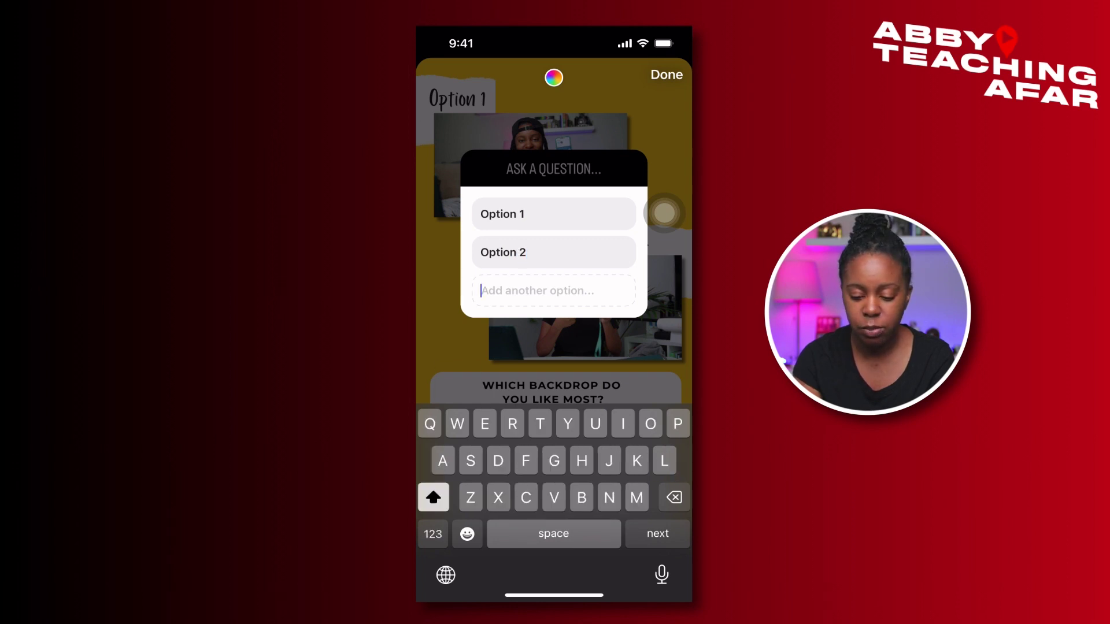
{"action": "type", "text": "Ju"}
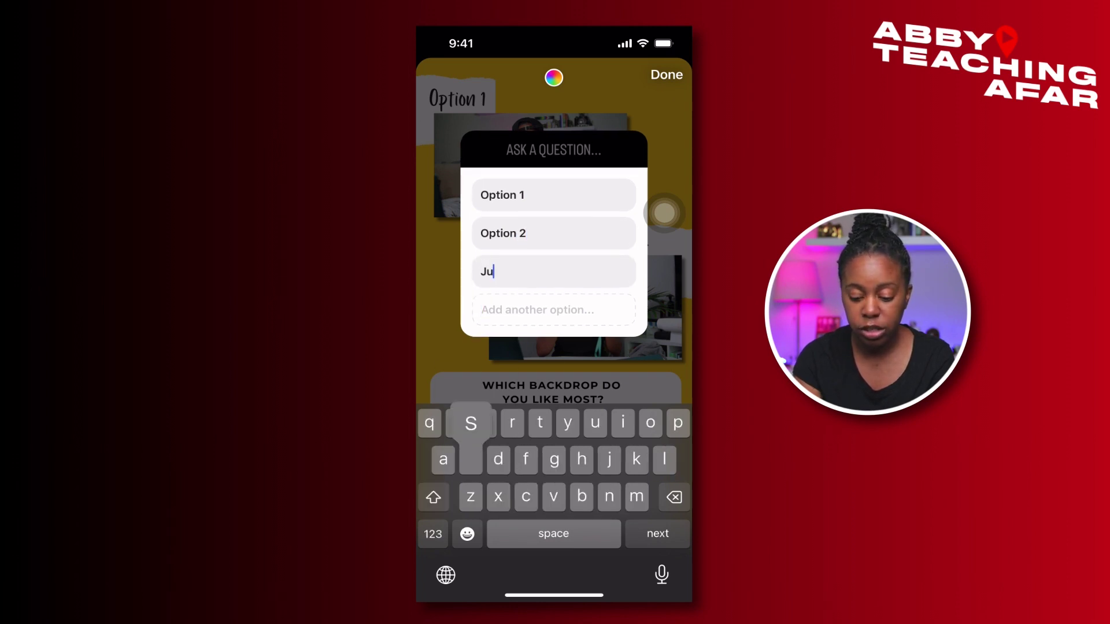
{"action": "type", "text": "st keep "}
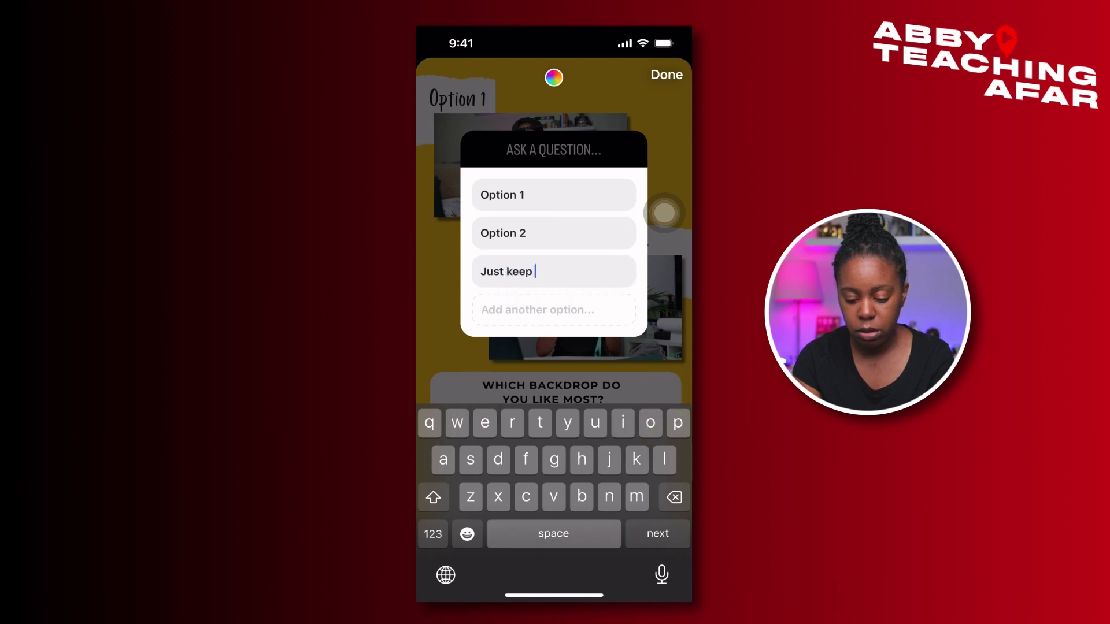
{"action": "type", "text": "creating"}
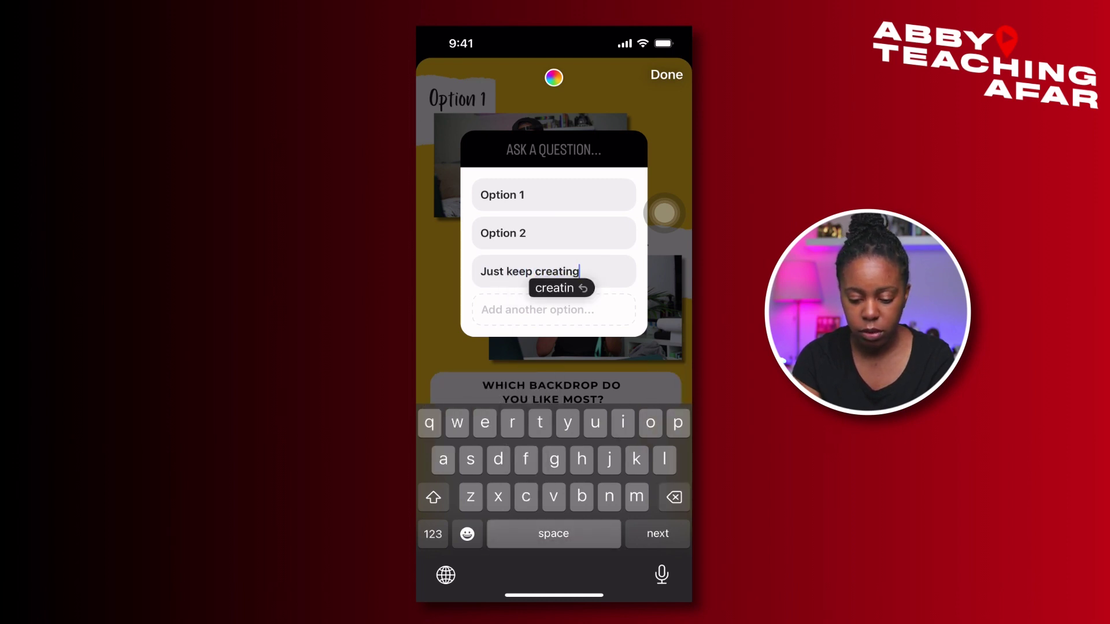
{"action": "key", "text": "Return"}
{"action": "type", "text": "As long as you are in the video"}
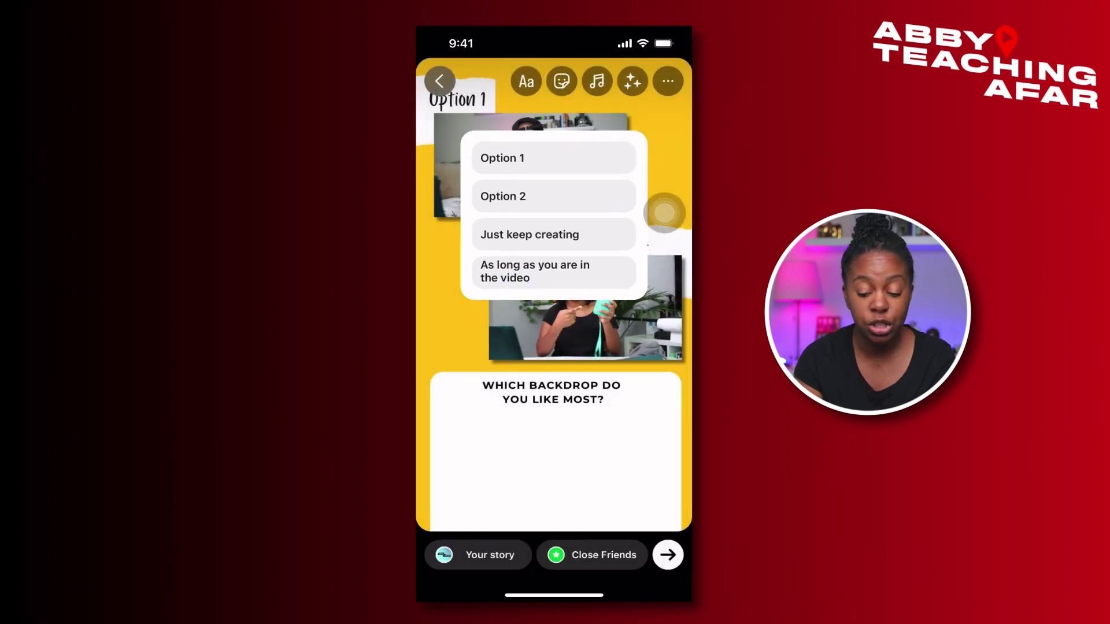
- Finish the poll and drag it into the white box below the question
{"action": "left_click", "coordinate": [664, 213]}
{"action": "left_click", "coordinate": [664, 142]}
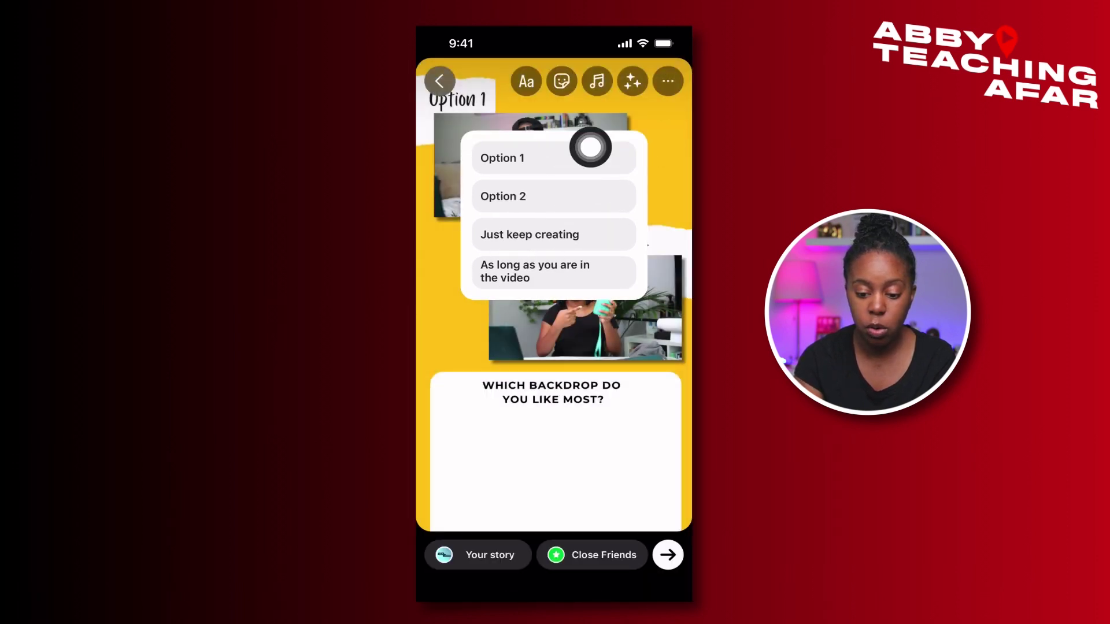
{"action": "left_click_drag", "start_coordinate": [554, 215], "coordinate": [554, 458]}
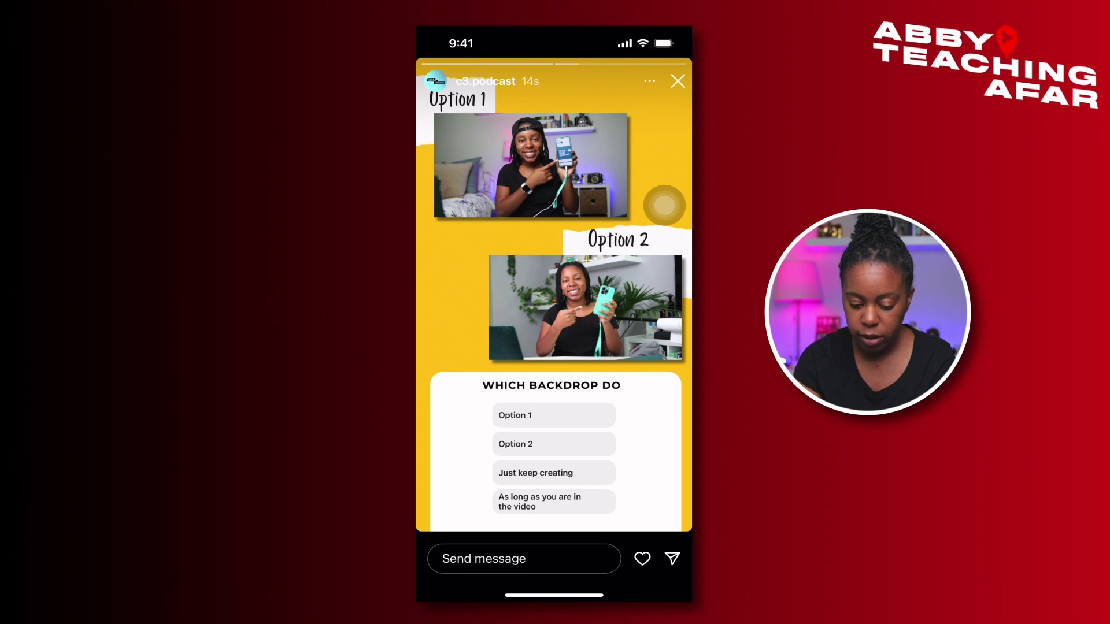
- Vote 'As long as you are in the video' on the story poll
{"action": "left_click", "coordinate": [554, 501]}
{"action": "left_click_drag", "start_coordinate": [596, 456], "coordinate": [664, 381]}
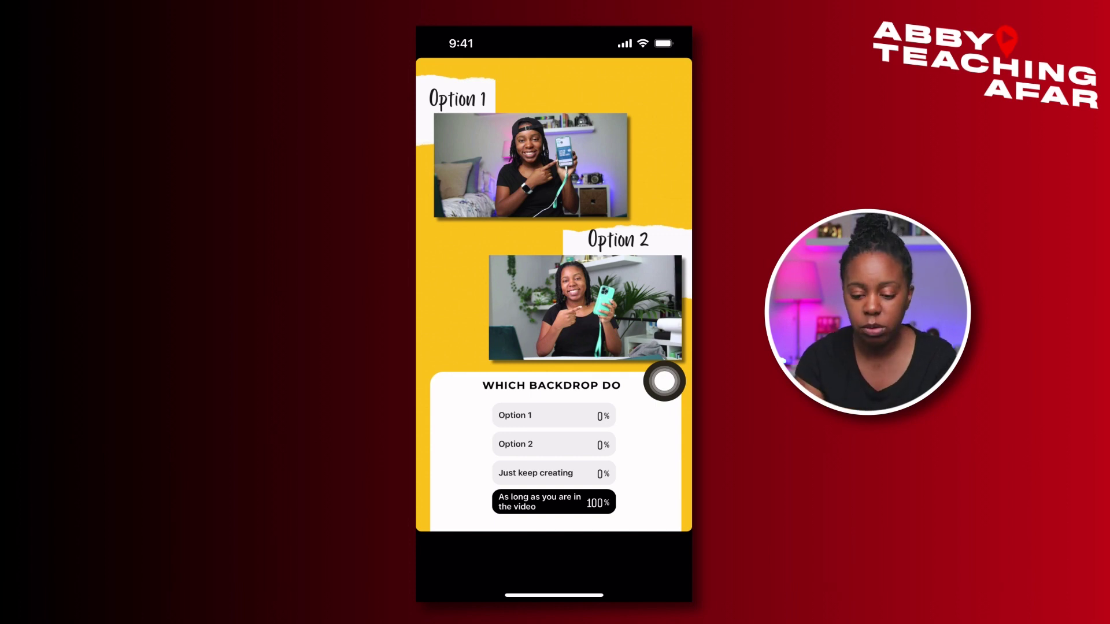
{"action": "left_click_drag", "start_coordinate": [664, 381], "coordinate": [664, 381]}
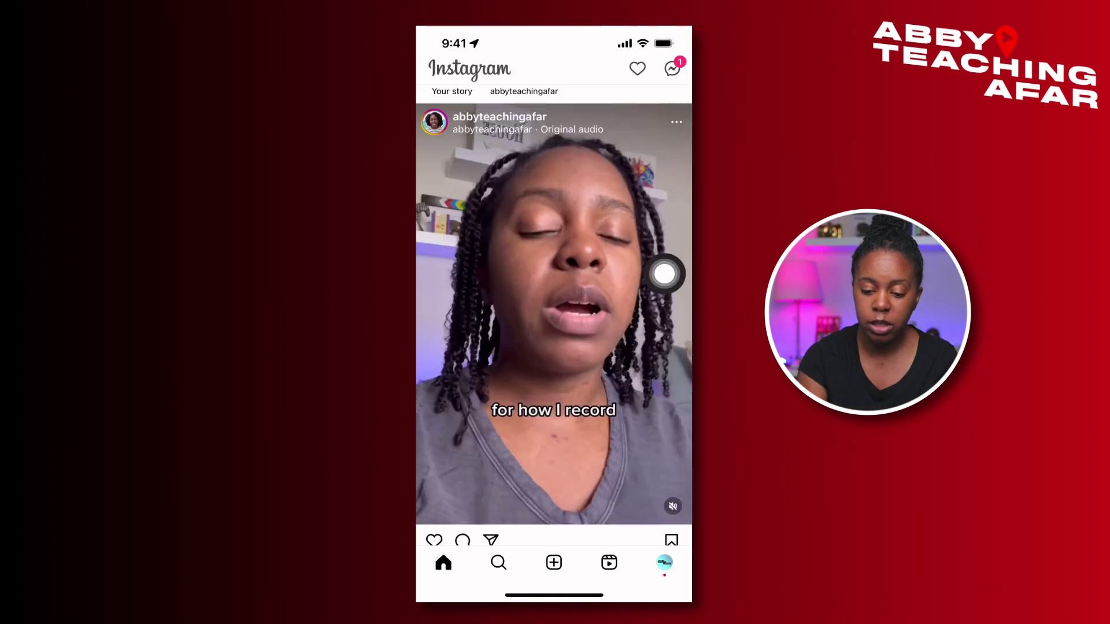
- Reopen your posted story and show its viewers and poll votes
{"action": "left_click", "coordinate": [453, 117]}
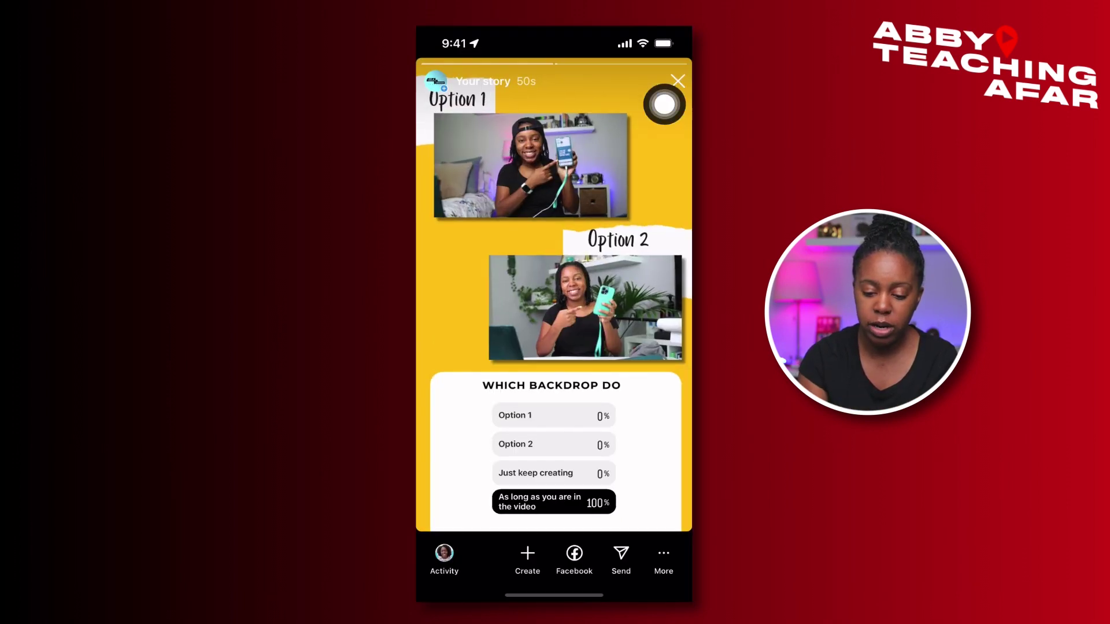
{"action": "left_click_drag", "start_coordinate": [664, 104], "coordinate": [664, 104]}
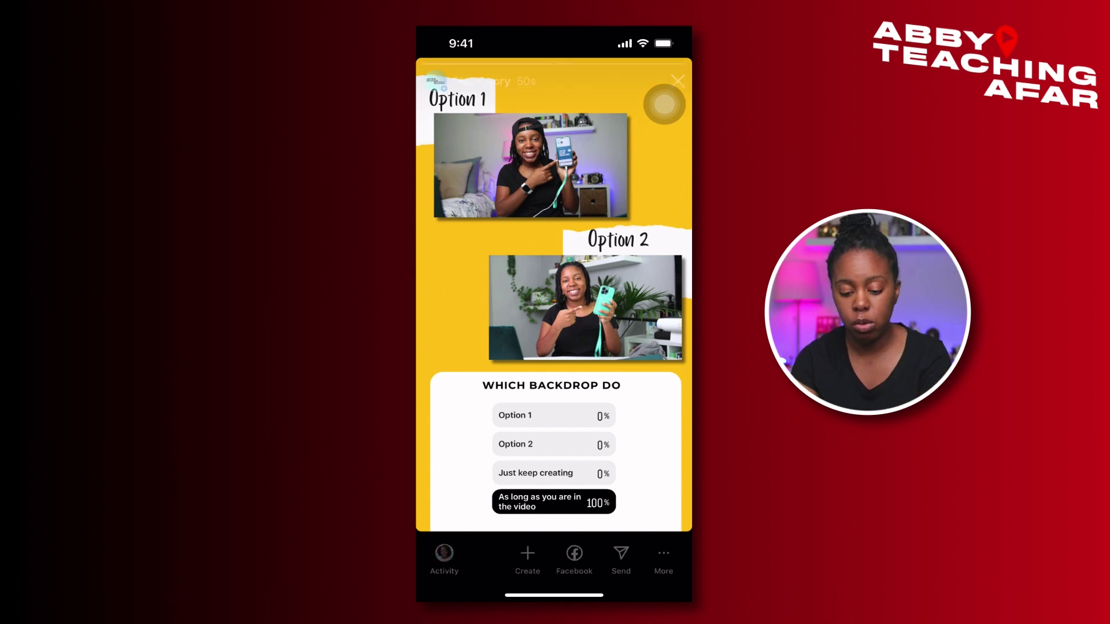
{"action": "left_click", "coordinate": [443, 557]}
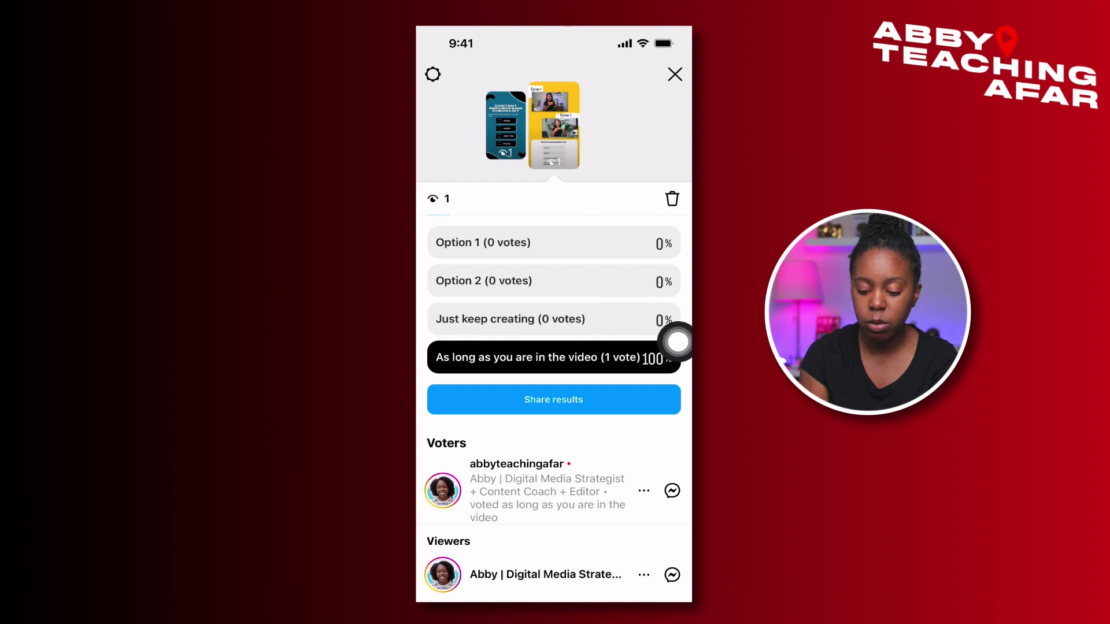
- Scroll the poll's voter list, then open the single voter's profile
{"action": "scroll", "coordinate": [665, 236], "scroll_direction": "down", "scroll_amount": 1}
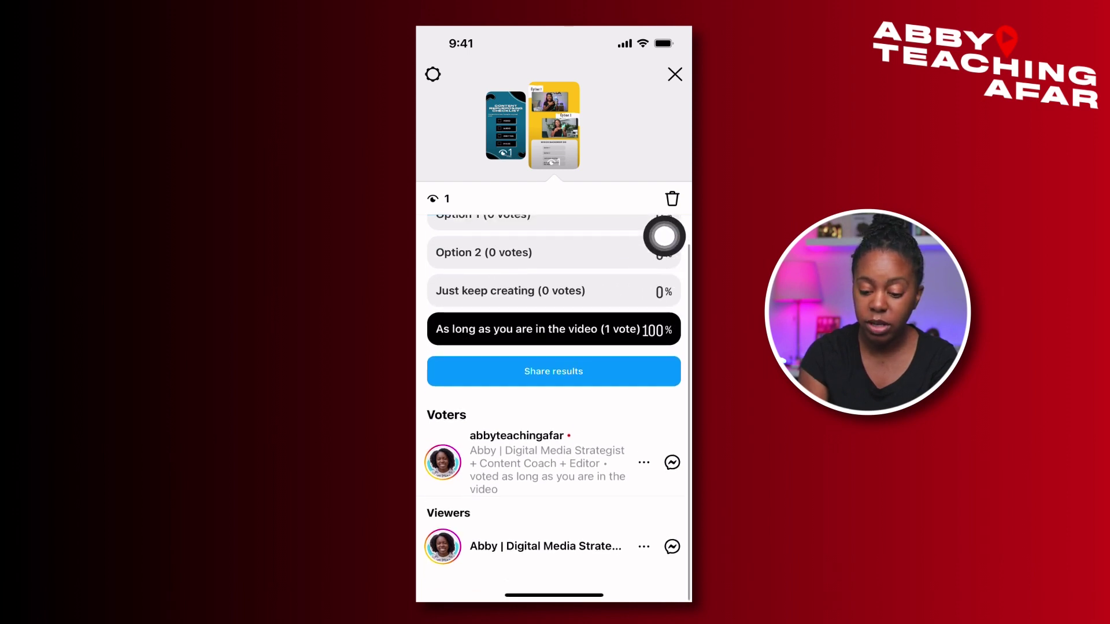
{"action": "scroll", "coordinate": [664, 236], "scroll_direction": "up", "scroll_amount": 1}
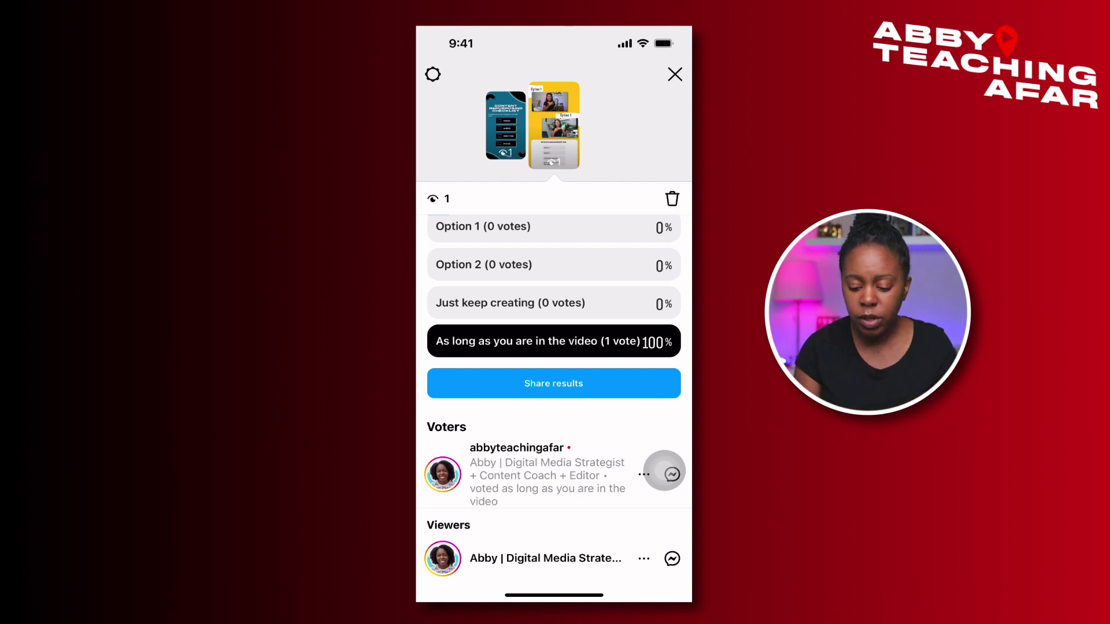
{"action": "left_click", "coordinate": [443, 473]}
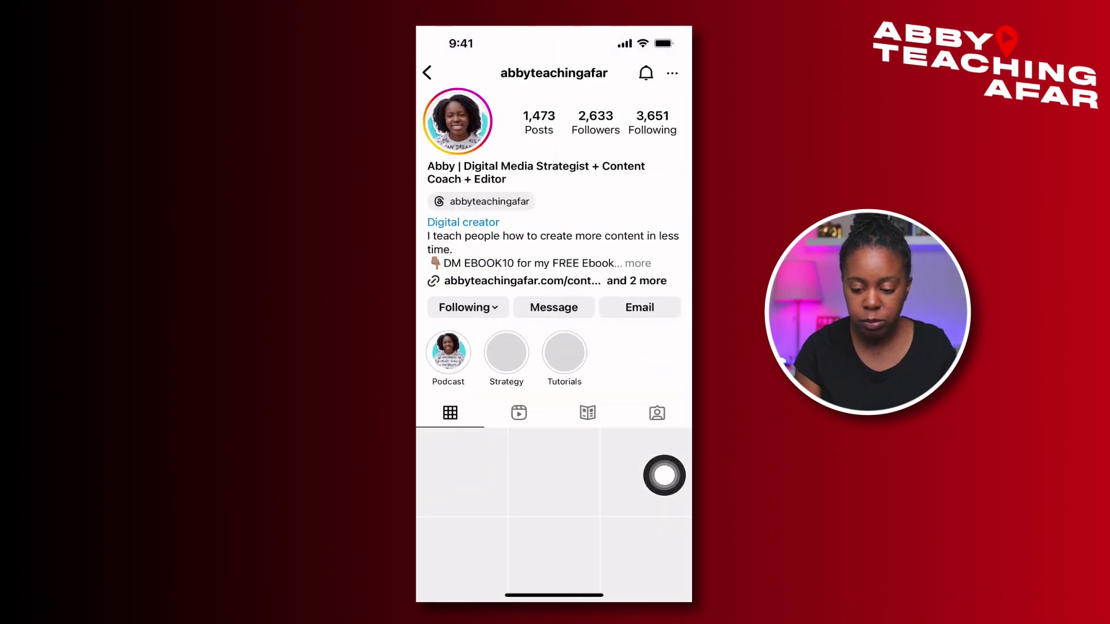